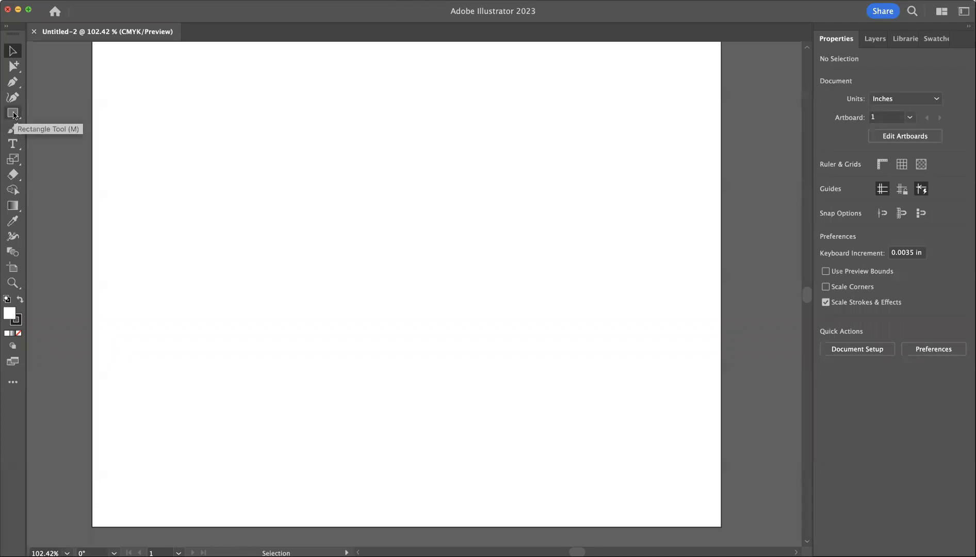
- Draw a large 6.06 × 5.63 in rectangle on the artboard and fill it blue
left_click(13, 113)
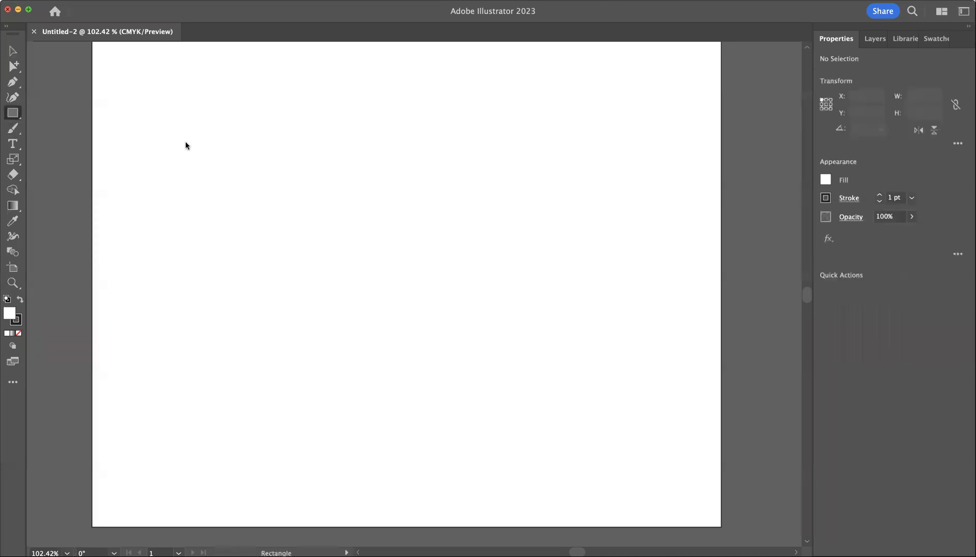
mouse_move(183, 130)
left_mouse_down()
mouse_move(383, 325)
mouse_move(471, 430)
mouse_move(530, 451)
left_mouse_up()
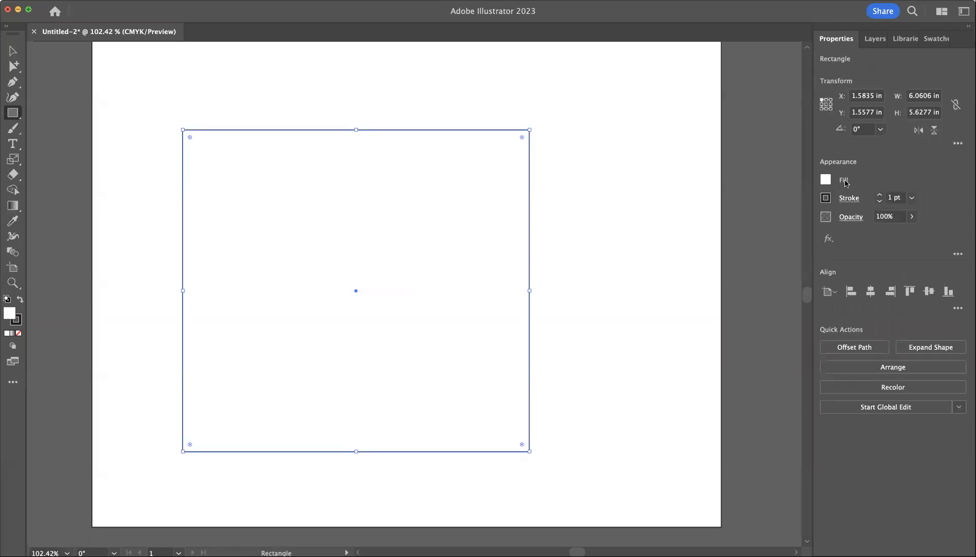
left_click(826, 180)
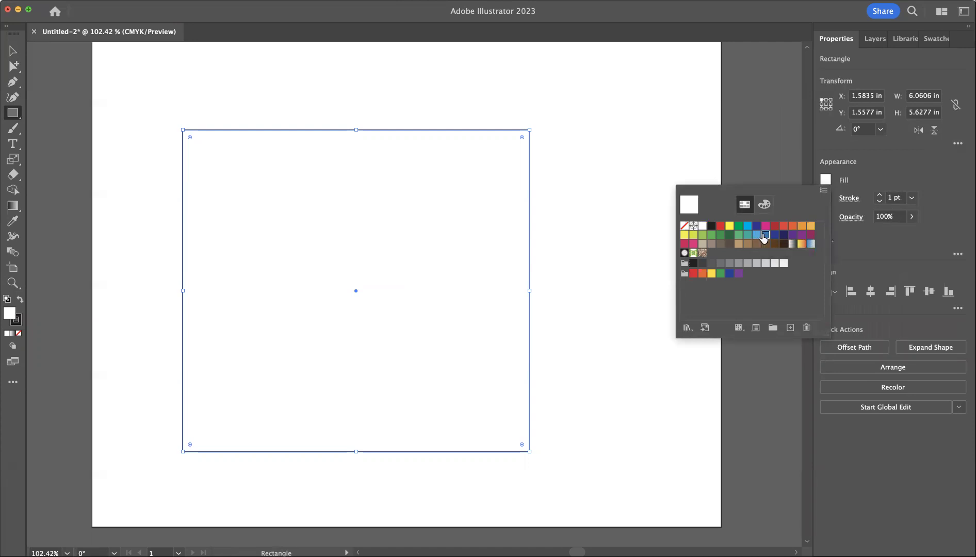
left_click(764, 237)
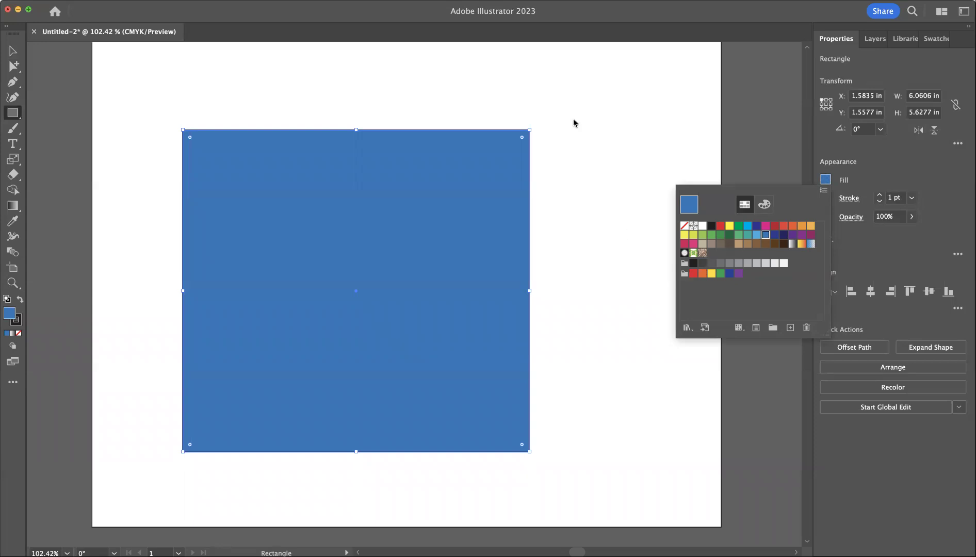
- Draw a 4.8 in circle overlapping the rectangle's right side and fill it magenta
left_click(14, 113)
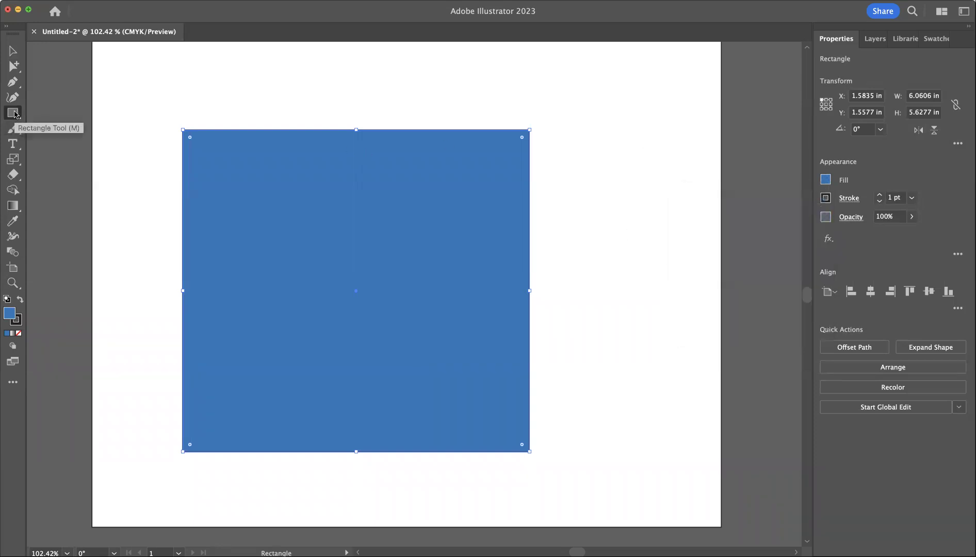
left_click_drag(14, 113, 56, 127)
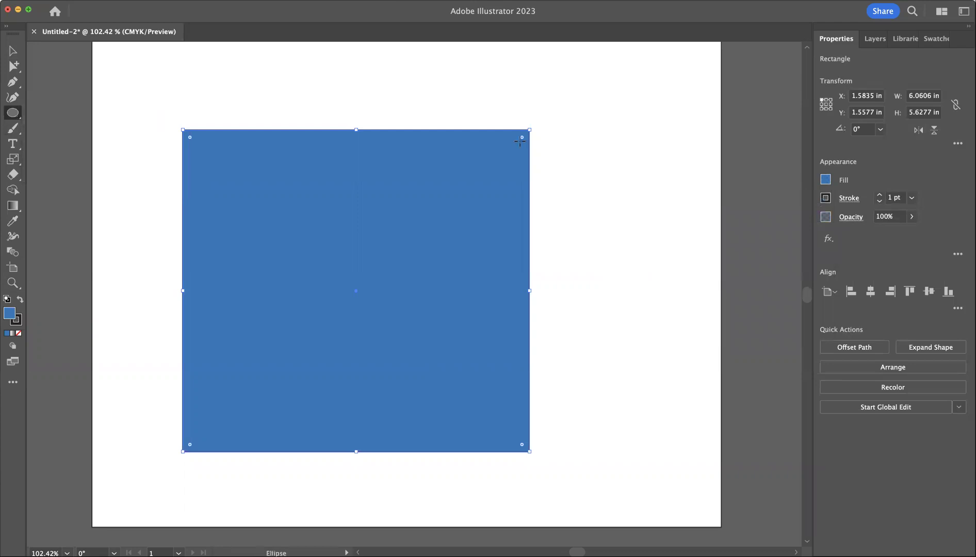
left_click_drag(412, 100, 690, 377)
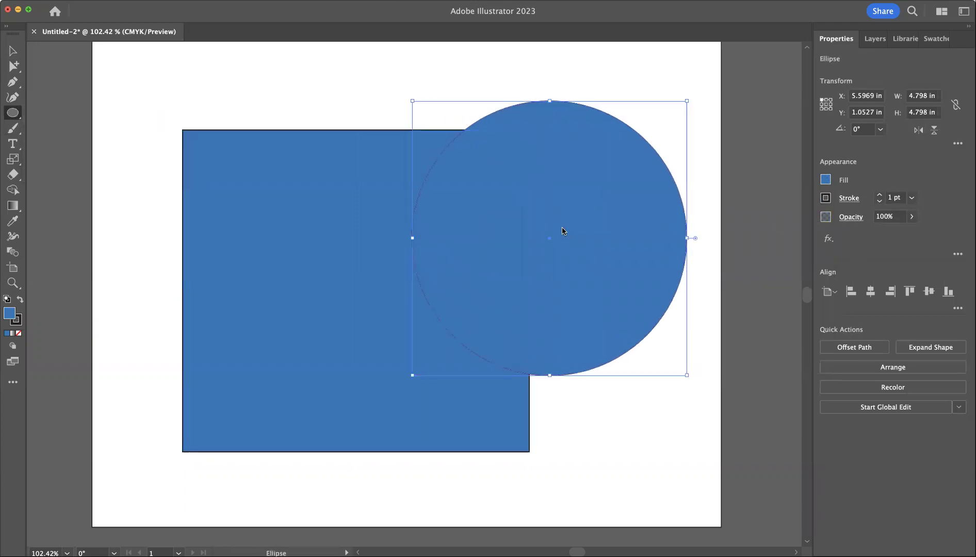
left_click(825, 179)
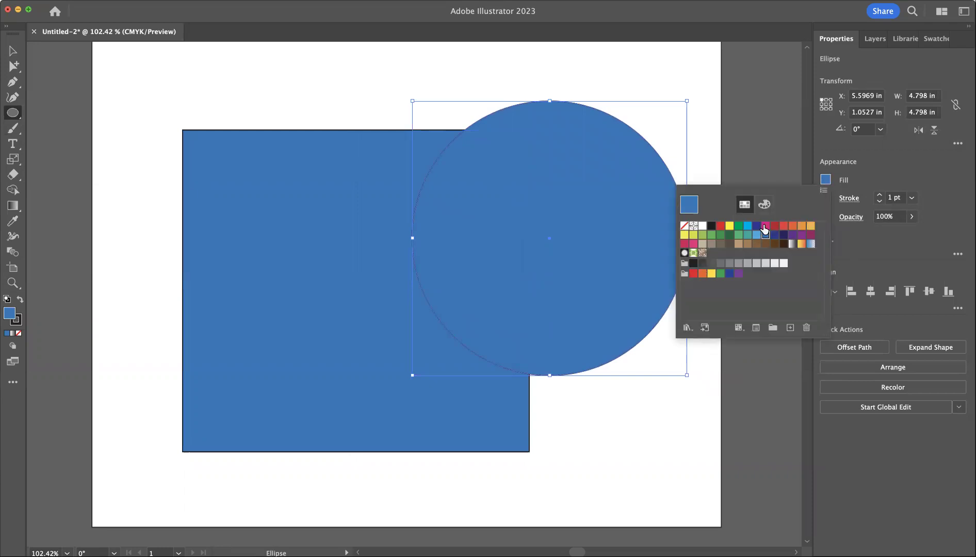
left_click(764, 227)
key("Escape")
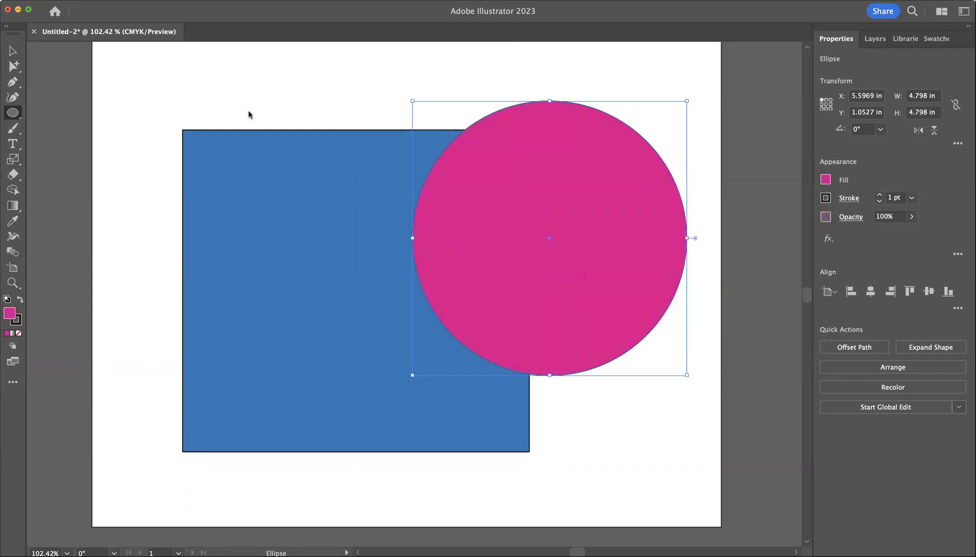
key("v")
left_click(247, 167)
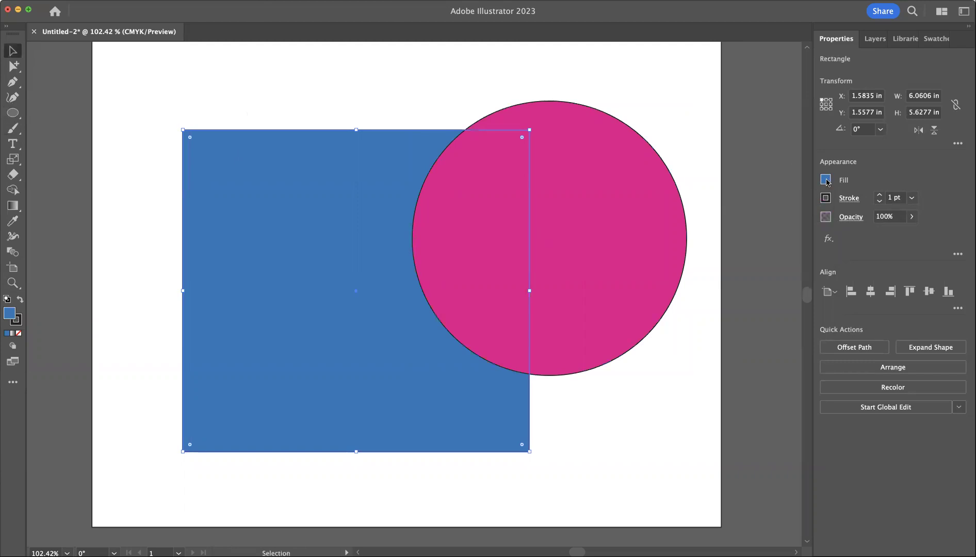
- Fill the rectangle green and give it a 10 pt CMYK Red outline
left_click(826, 180)
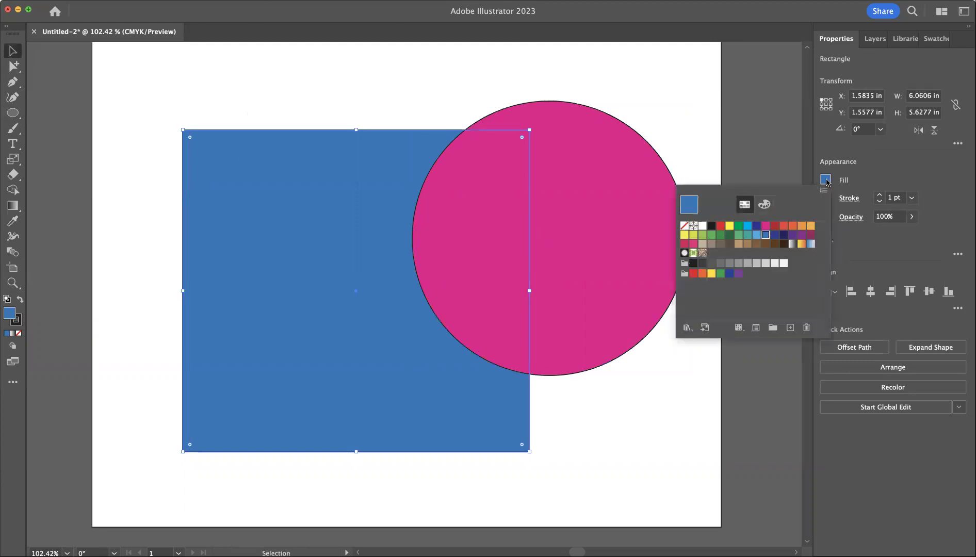
left_click(711, 236)
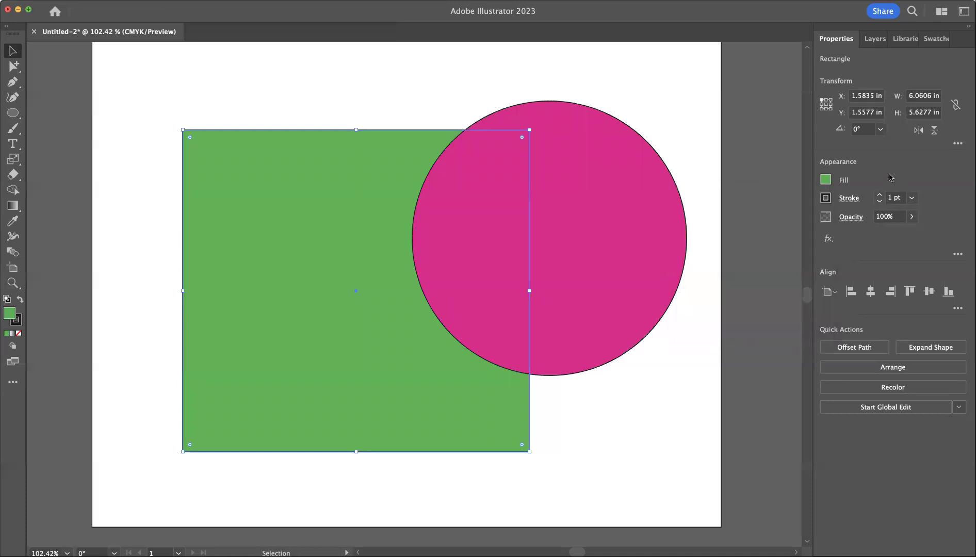
left_click(879, 196)
left_click(879, 195)
left_click(880, 196)
left_click(879, 195)
left_click(880, 195)
left_click(879, 196)
left_click(880, 195)
left_click(879, 195)
left_click(879, 196)
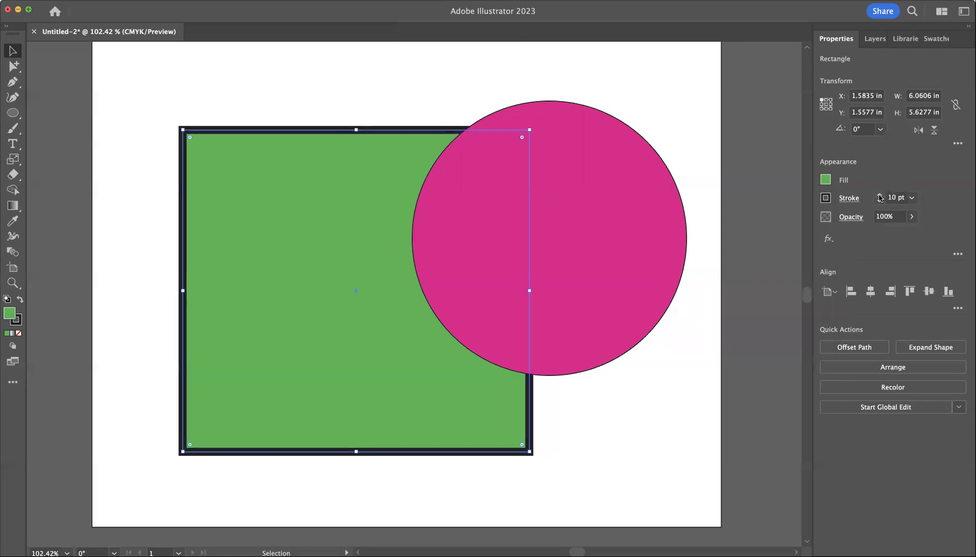
left_click(826, 197)
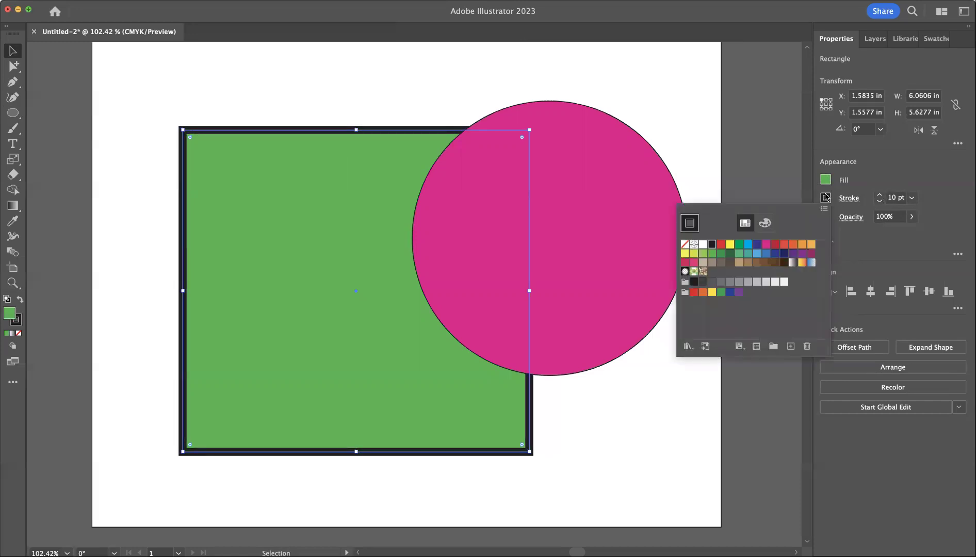
left_click(721, 245)
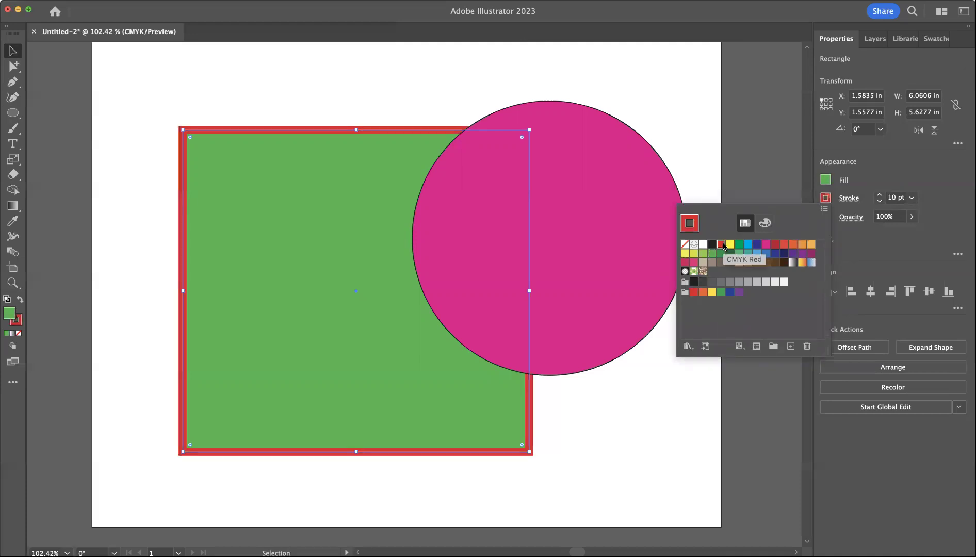
left_click(684, 168)
left_click(663, 173)
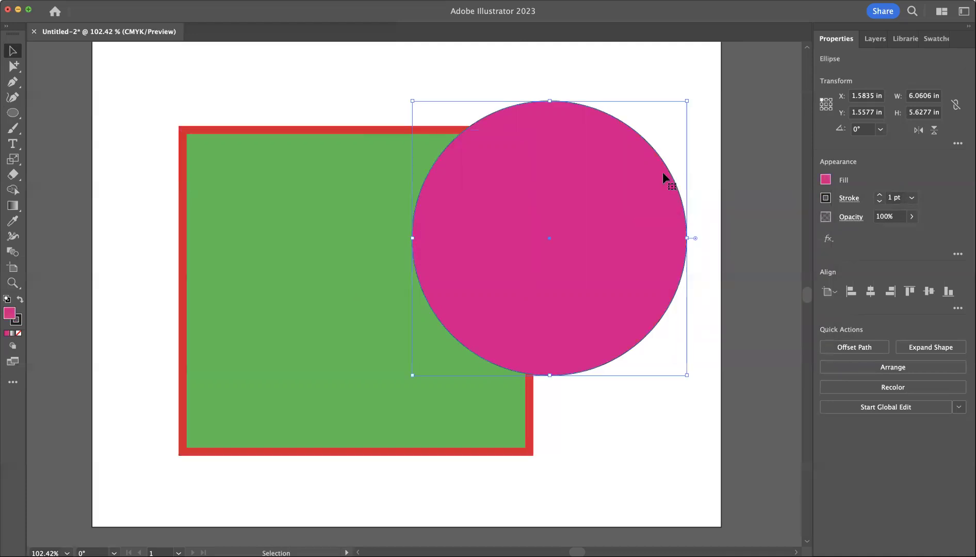
- Thicken the circle's outline to 11 pt and colour it light blue
left_click(879, 194)
left_click(879, 195)
left_click(880, 195)
left_click(879, 195)
left_click(879, 195)
left_click(880, 195)
left_click(879, 195)
left_click(879, 195)
left_click(880, 195)
left_click(879, 195)
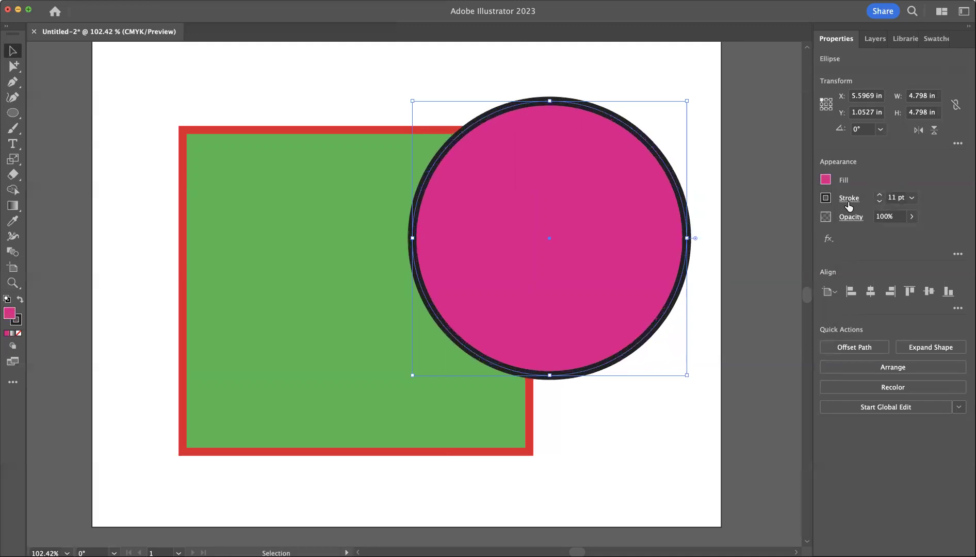
left_click(827, 199)
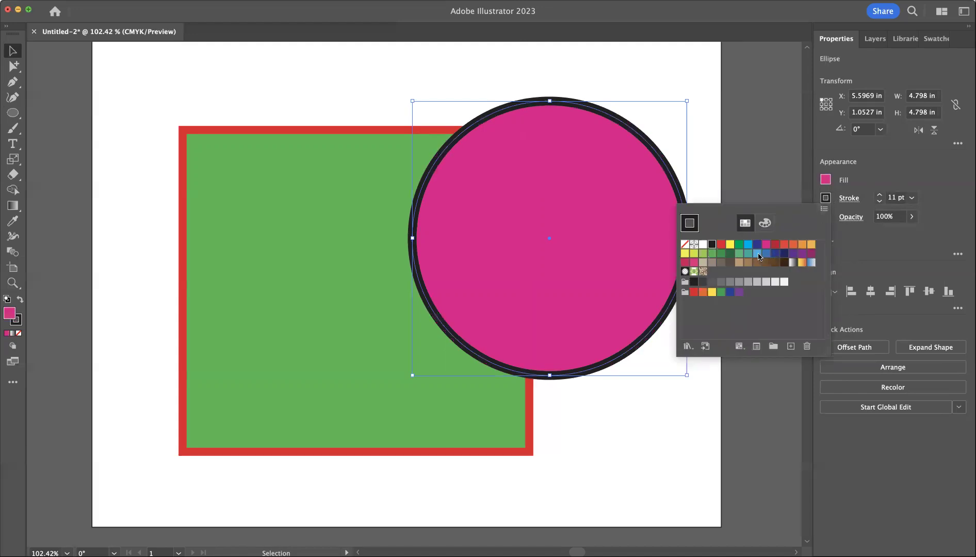
left_click(758, 255)
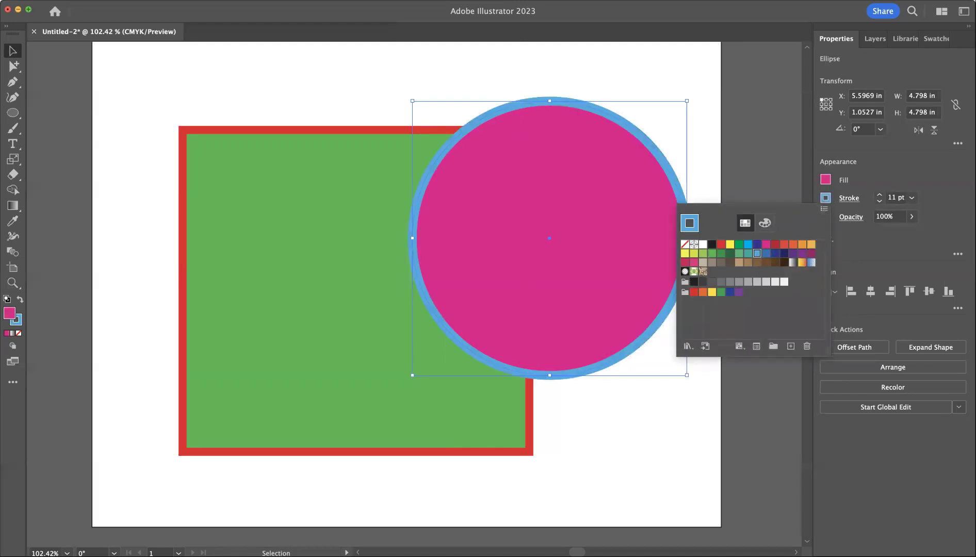
left_click(143, 89)
left_click(143, 88)
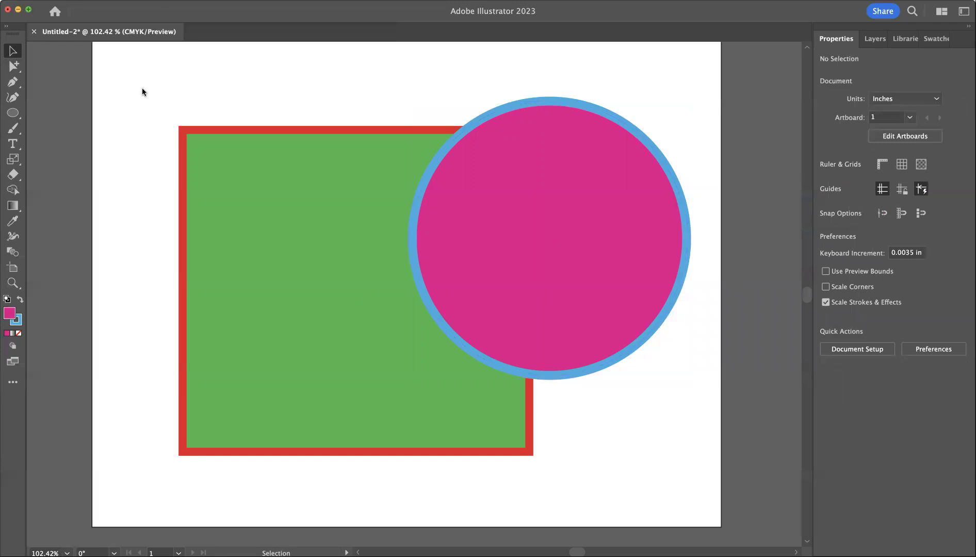
- Change the circle's outline to yellow-green, then select both the square and circle
left_click(636, 173)
left_click(826, 198)
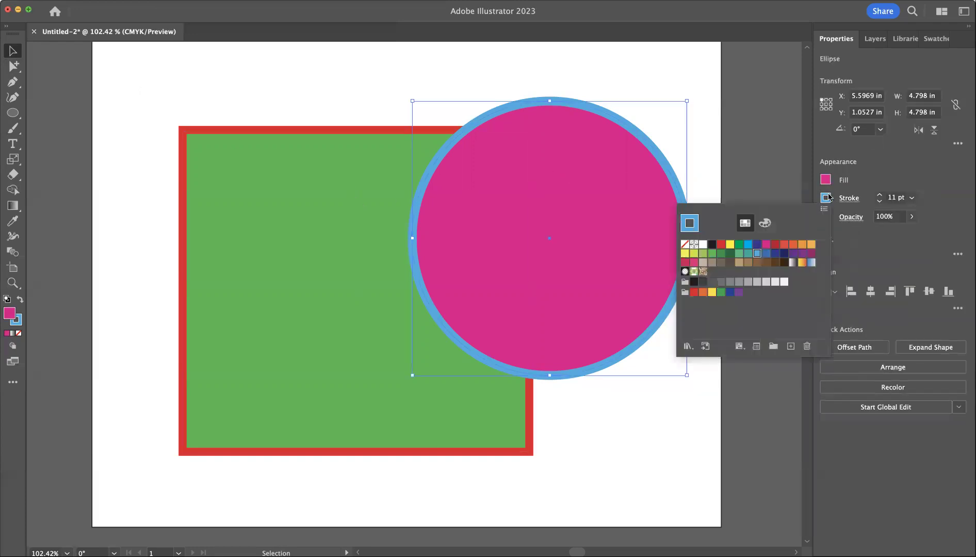
left_click(802, 245)
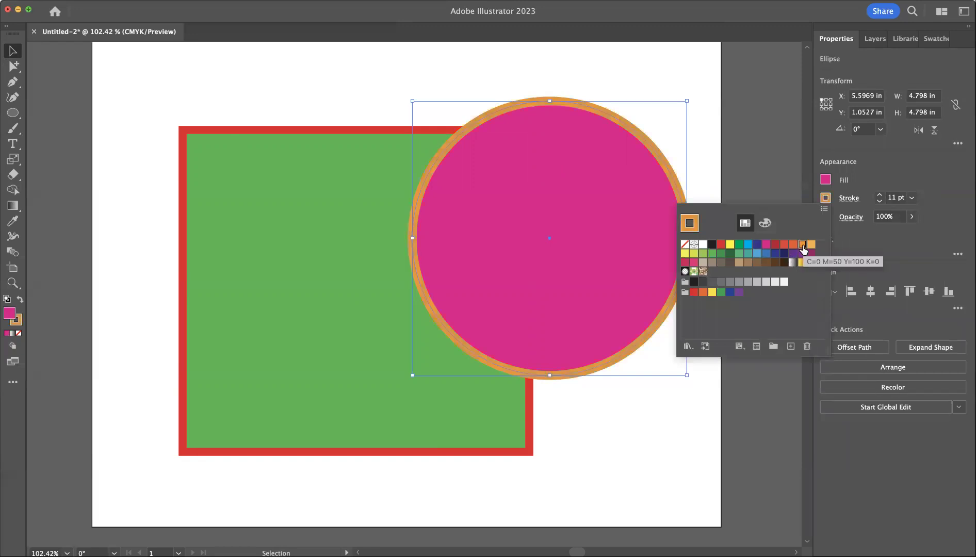
left_click(711, 263)
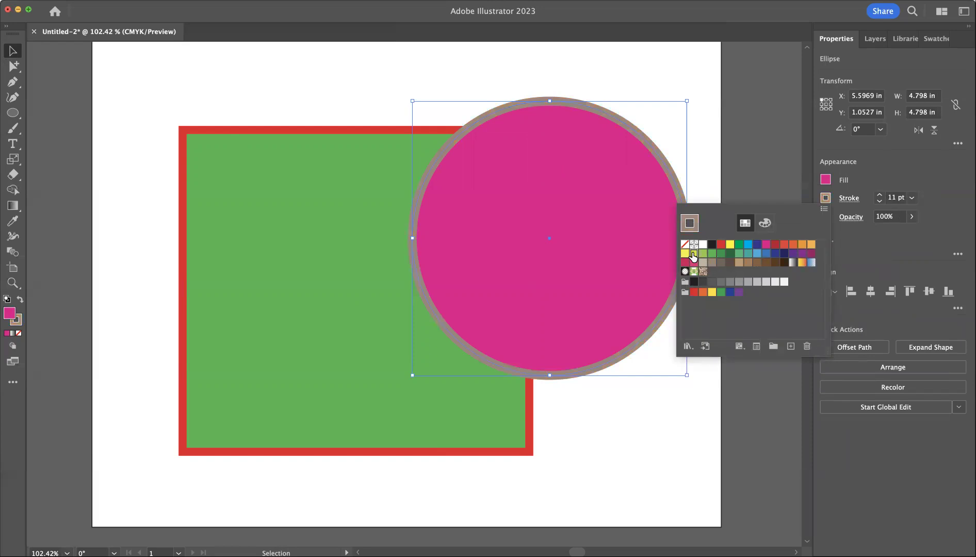
left_click(693, 253)
left_click(708, 117)
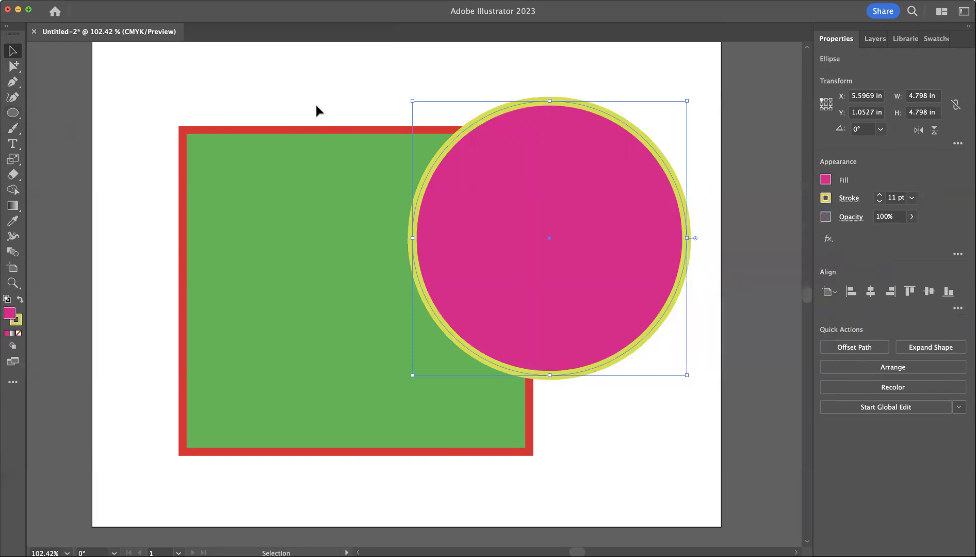
left_click_drag(284, 82, 601, 337)
- Delete the square and circle, then draw a straight horizontal line near the artboard's top
key("Delete")
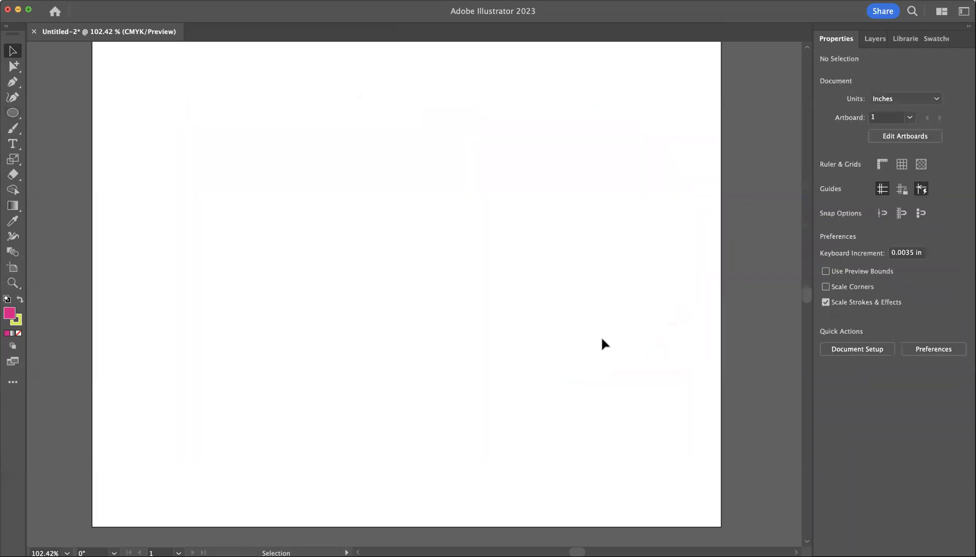
left_click(13, 82)
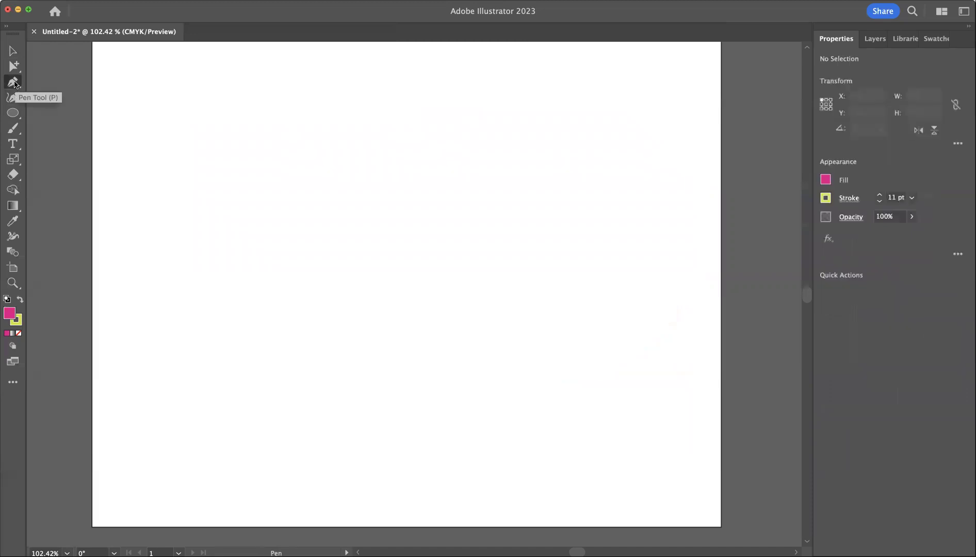
left_click(236, 141)
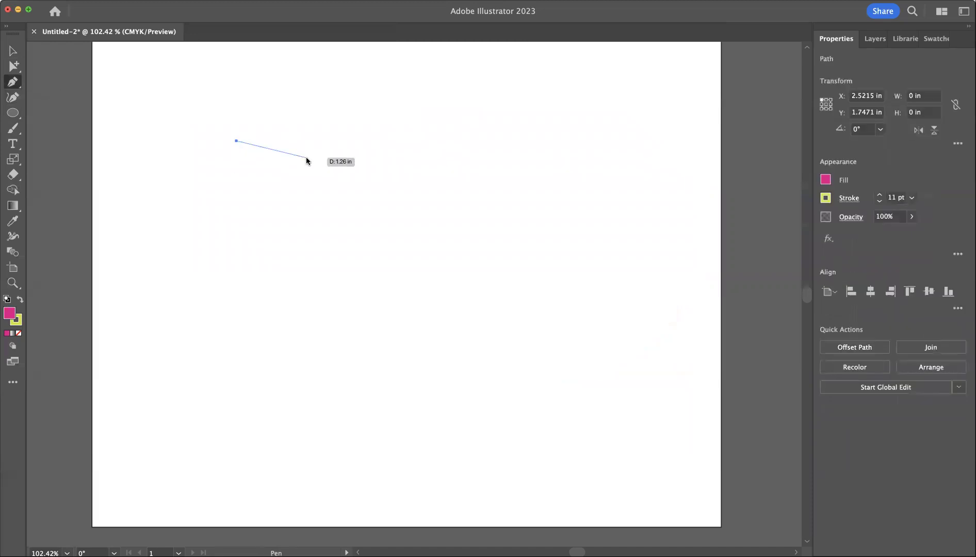
left_click(507, 141)
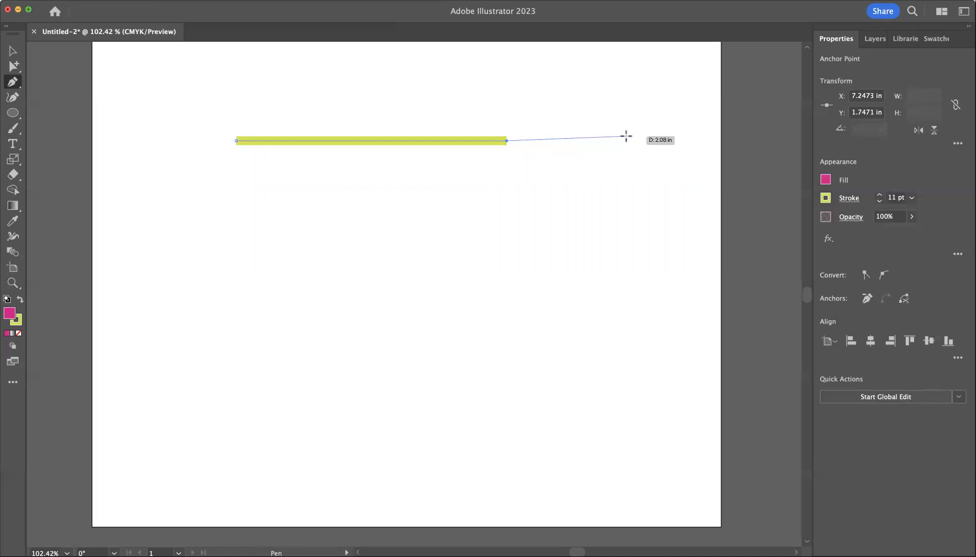
key("a")
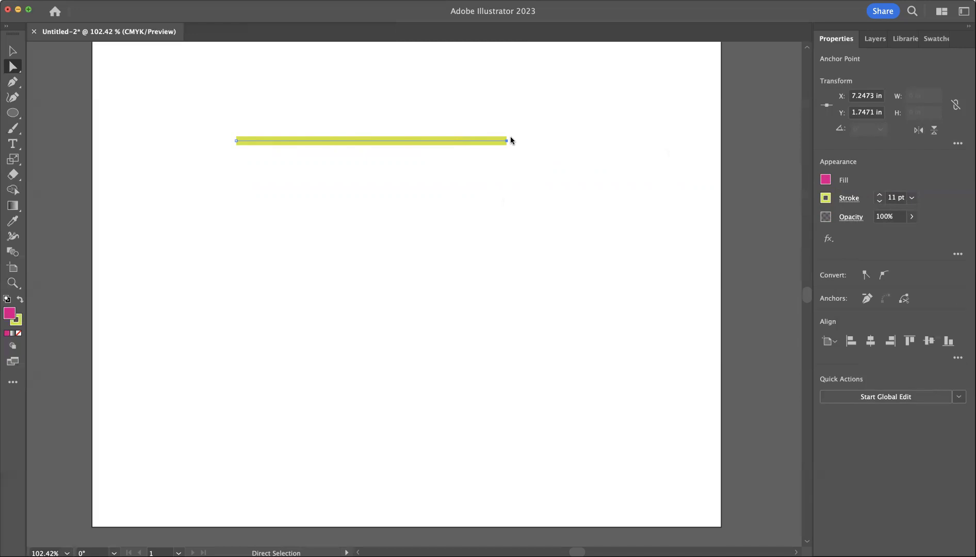
- Extend the line into a closed triangle and move it up toward the upper right
left_click(13, 83)
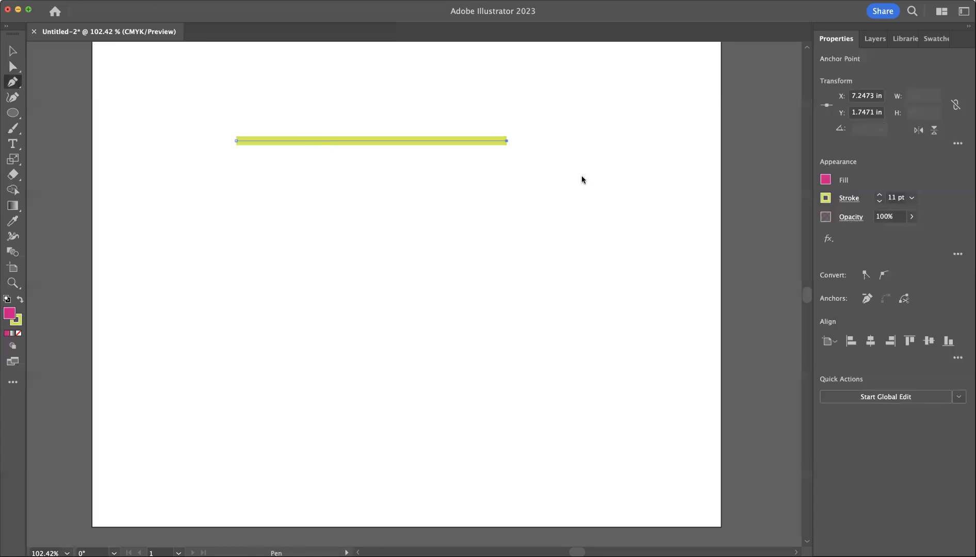
left_click(507, 140)
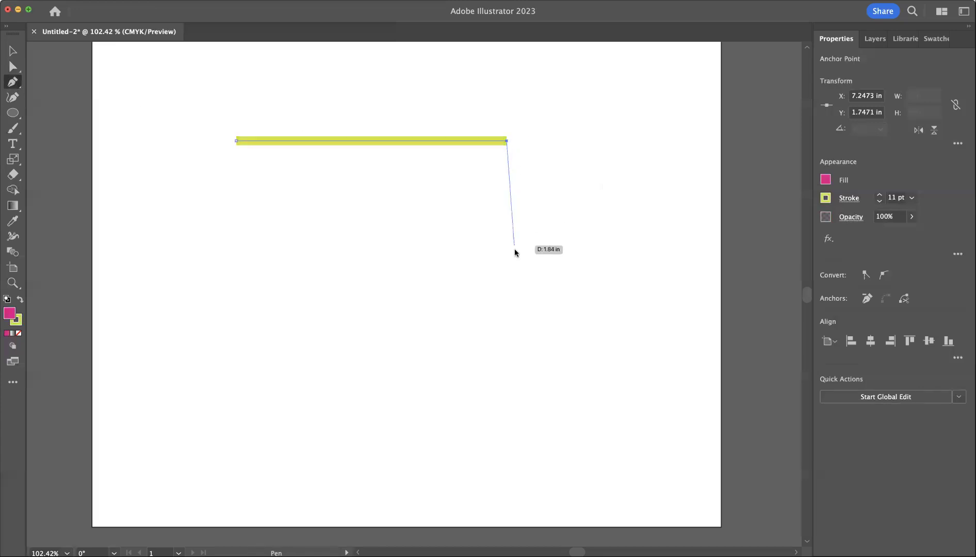
left_click(533, 304)
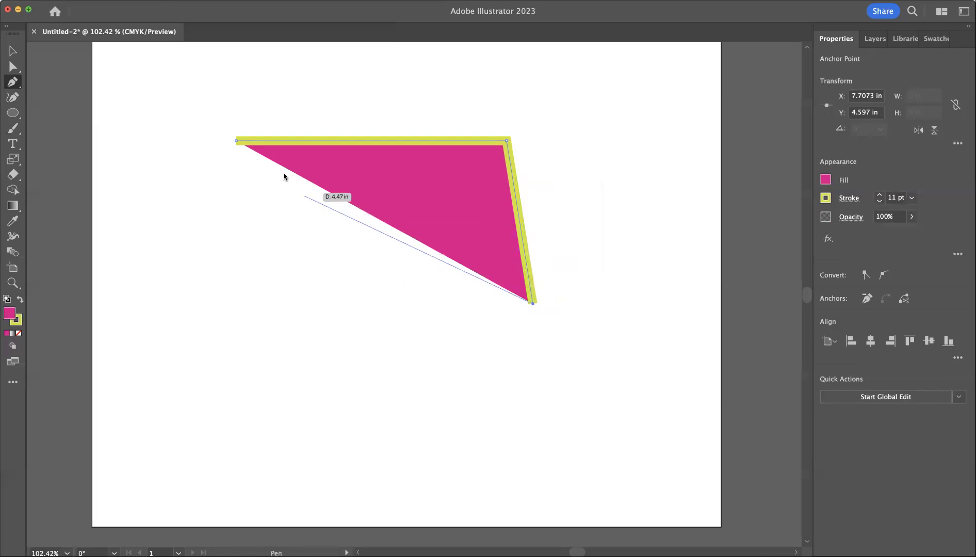
left_click(235, 140)
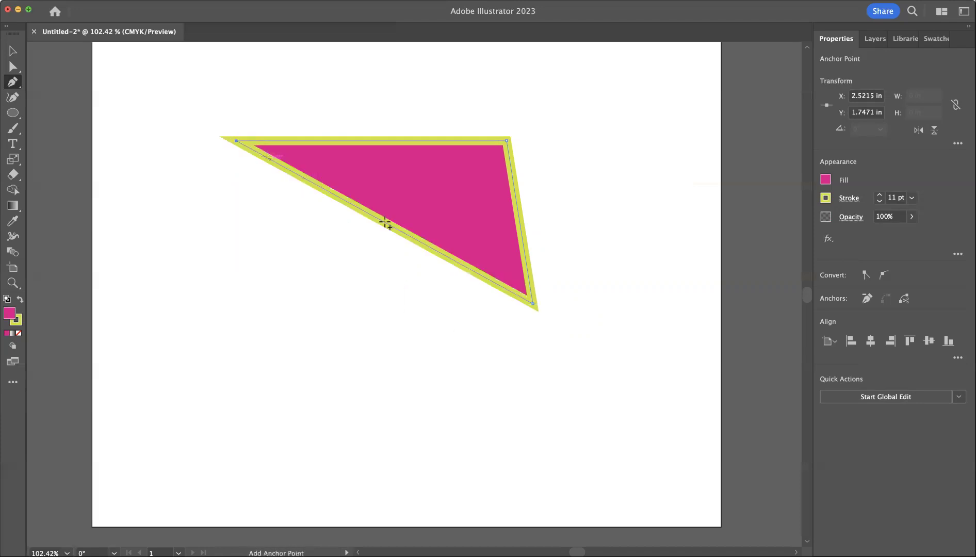
left_click(13, 51)
left_click_drag(458, 221, 561, 177)
left_click(246, 210)
left_click(14, 83)
- Trace the S's top arc, inner top bend and right side with curved anchors
left_click(241, 159)
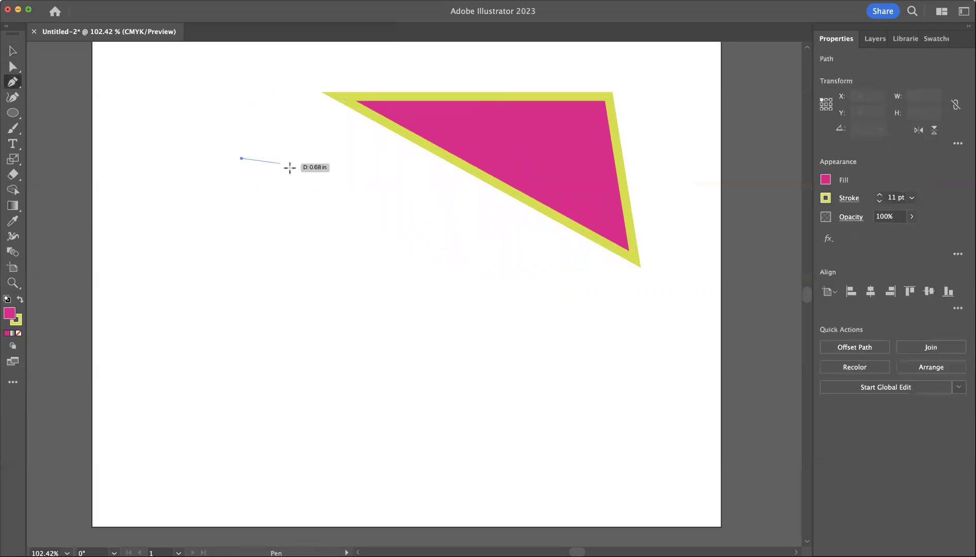
left_click_drag(359, 190, 418, 234)
left_click_drag(360, 190, 309, 218)
left_click(334, 235)
left_click_drag(249, 214, 246, 228)
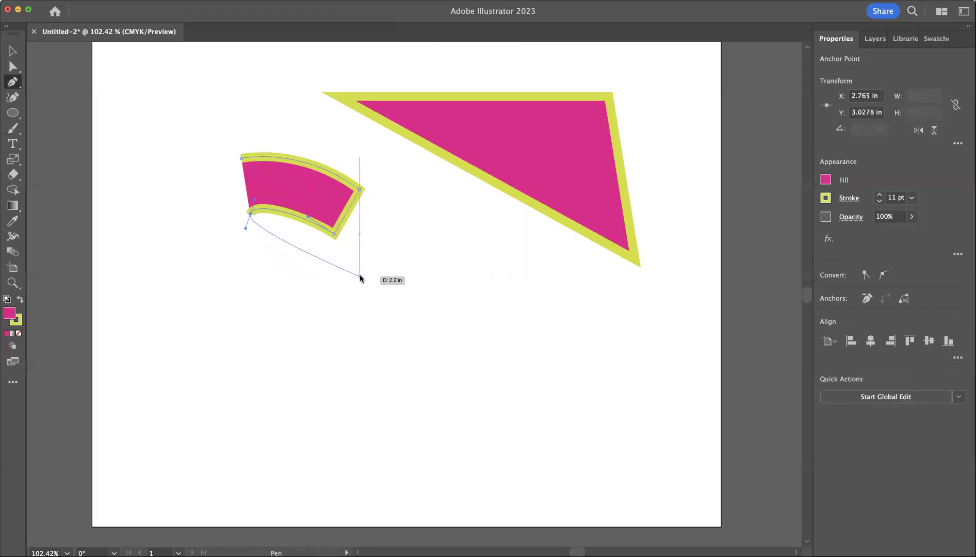
left_click_drag(346, 270, 382, 303)
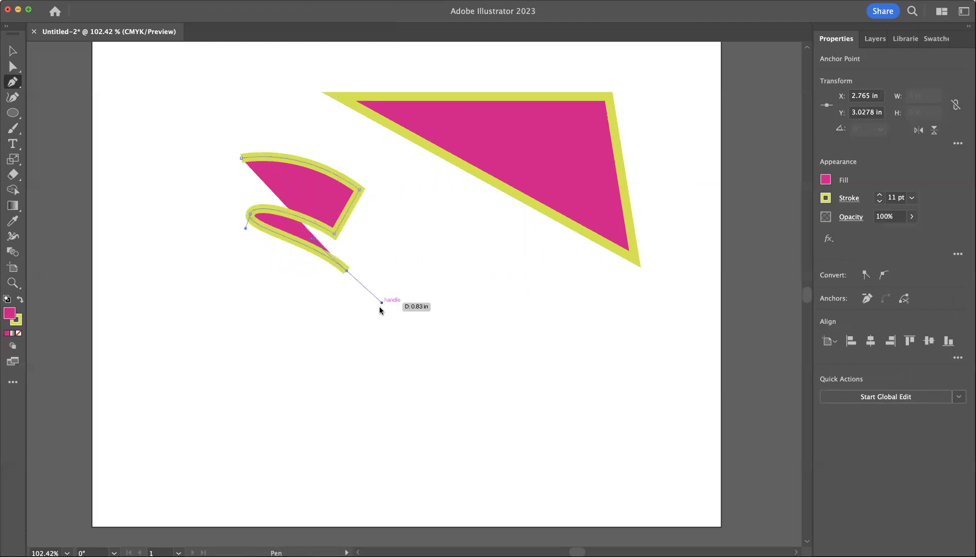
left_click_drag(335, 352, 302, 361)
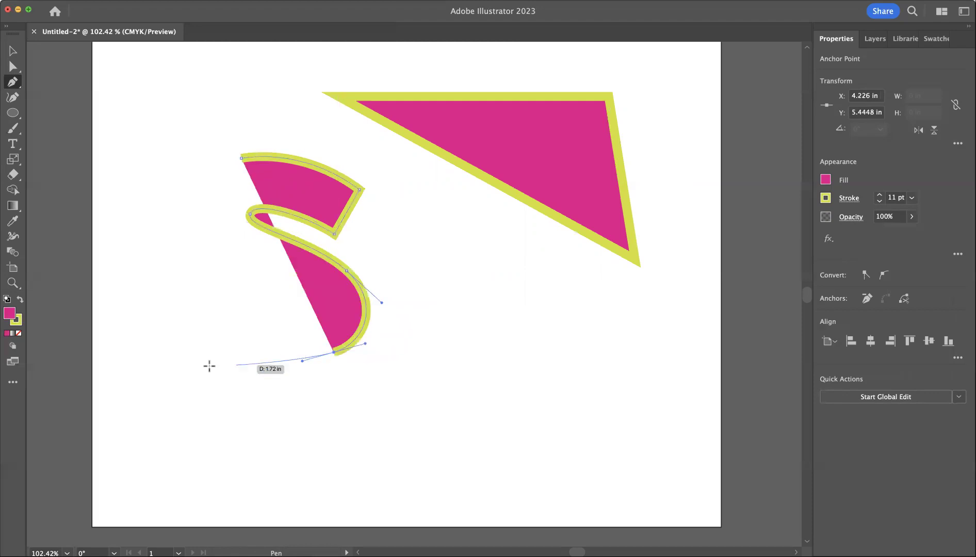
- Finish the S's lower tail and inner edge, closing the path at its start
left_click_drag(187, 323, 148, 276)
left_click(188, 324)
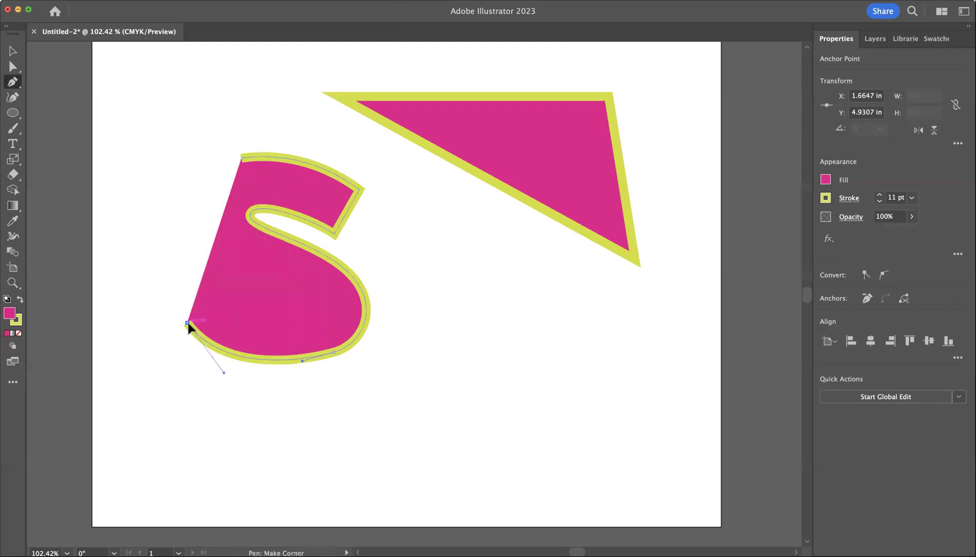
left_click(214, 284)
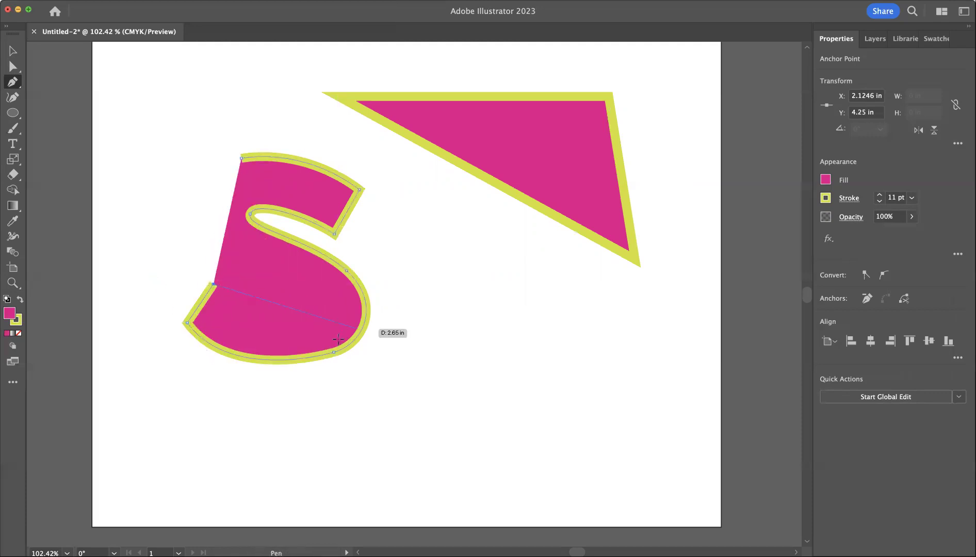
left_click(305, 311)
left_click_drag(322, 308, 265, 272)
left_click_drag(203, 212, 257, 151)
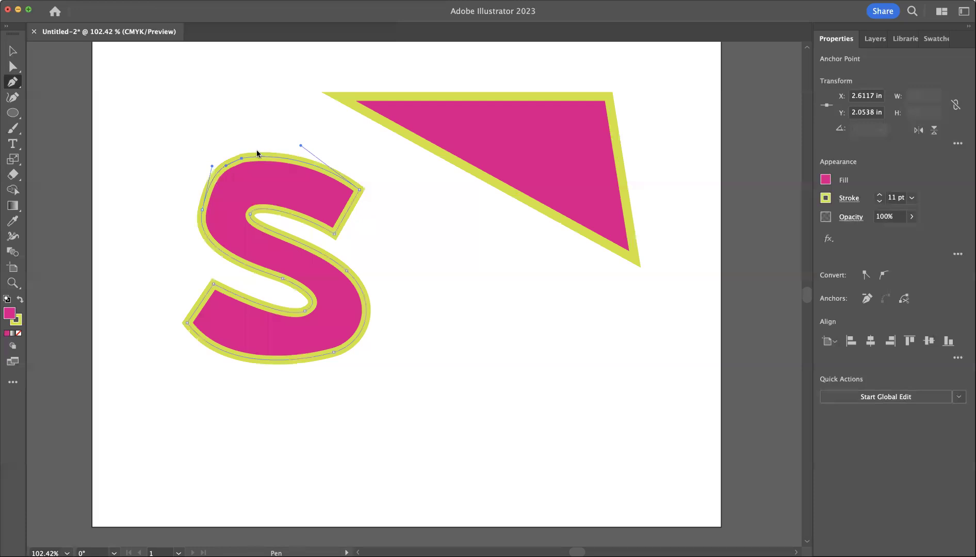
- Adjust the S's left and upper-left anchors and pull its bottom curve down
key("a")
left_click(186, 194)
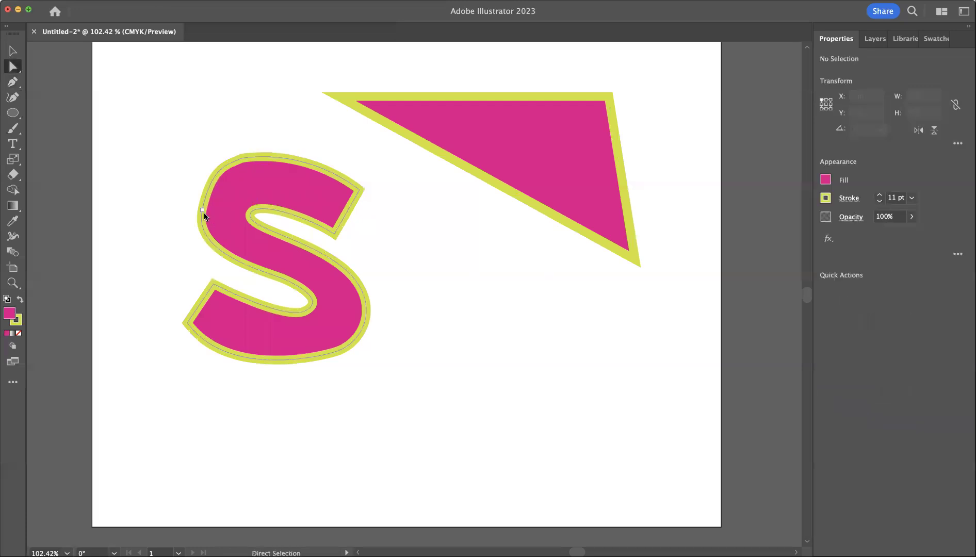
left_click(201, 210)
left_click_drag(199, 209, 193, 206)
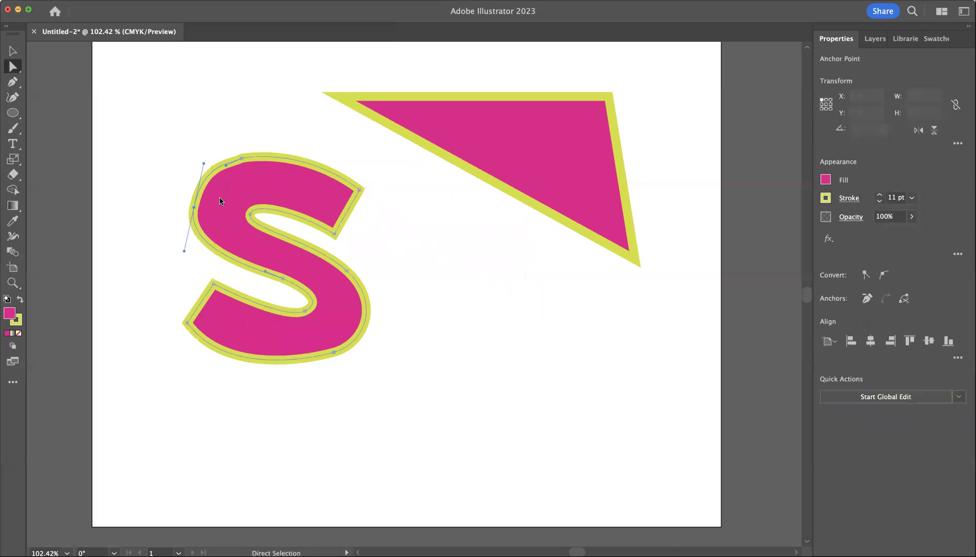
left_click(228, 165)
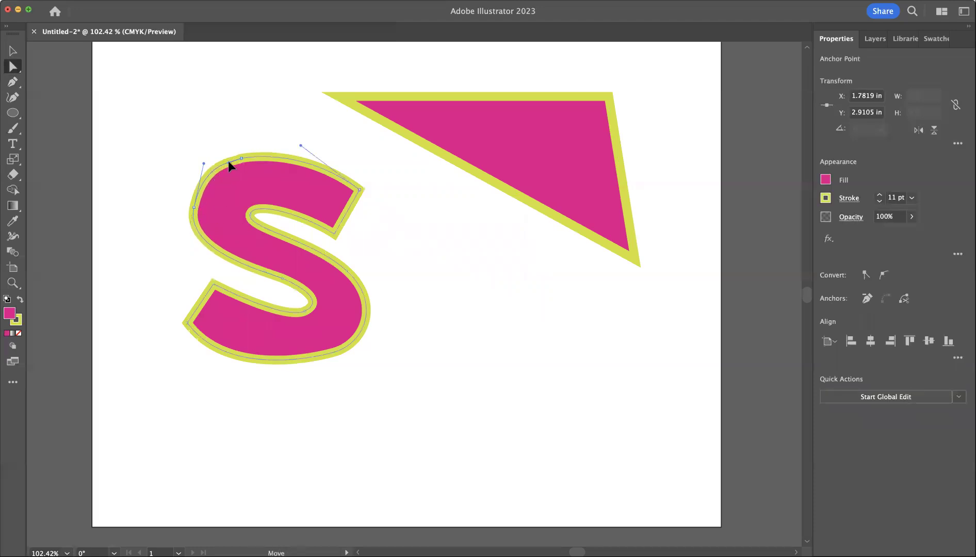
left_click_drag(203, 163, 195, 168)
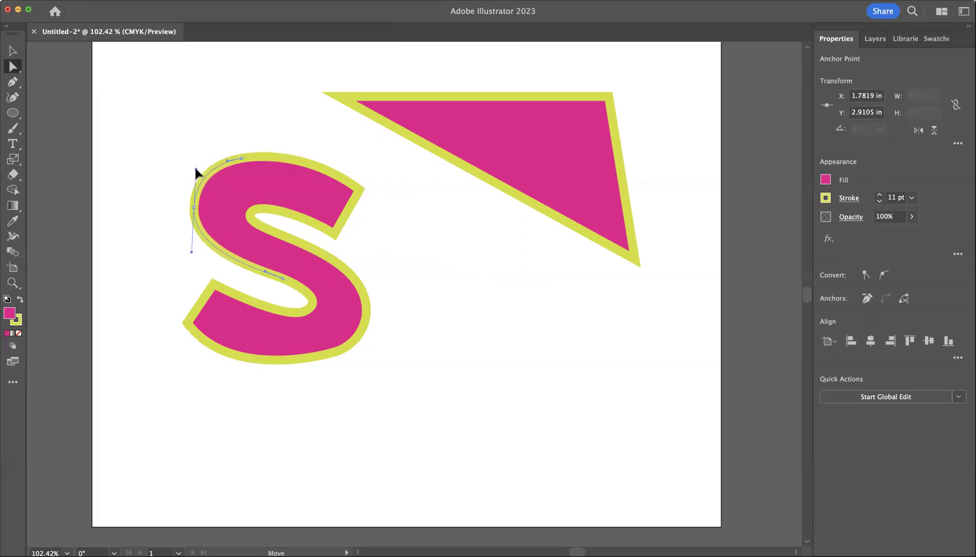
left_click_drag(333, 355, 338, 366)
- Smooth the S's right side, inner lower bend and bottom curve, then select the path
left_click(347, 270)
left_click_drag(382, 303, 386, 299)
left_click_drag(348, 274, 347, 263)
left_click_drag(305, 311, 314, 303)
left_click(335, 360)
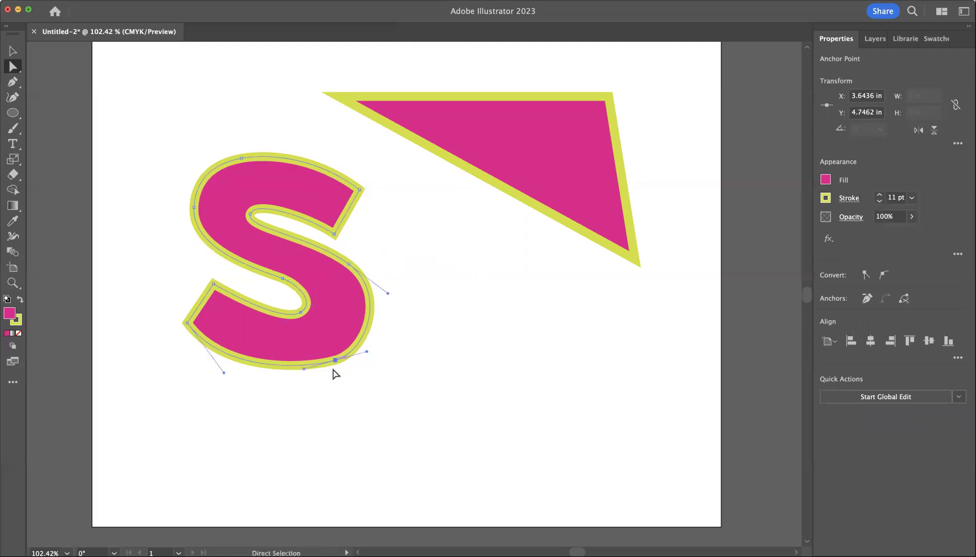
left_click_drag(302, 374, 301, 377)
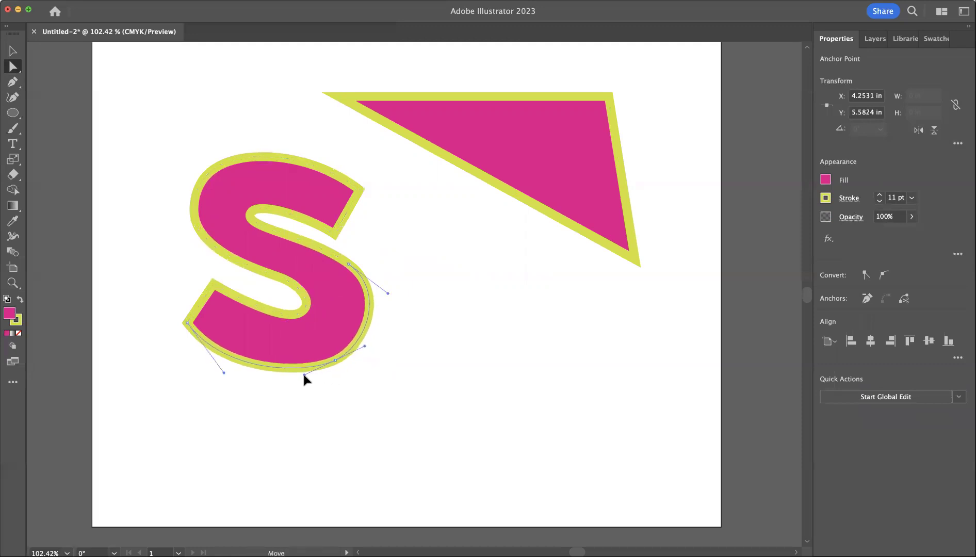
left_click(428, 357)
left_click(348, 292)
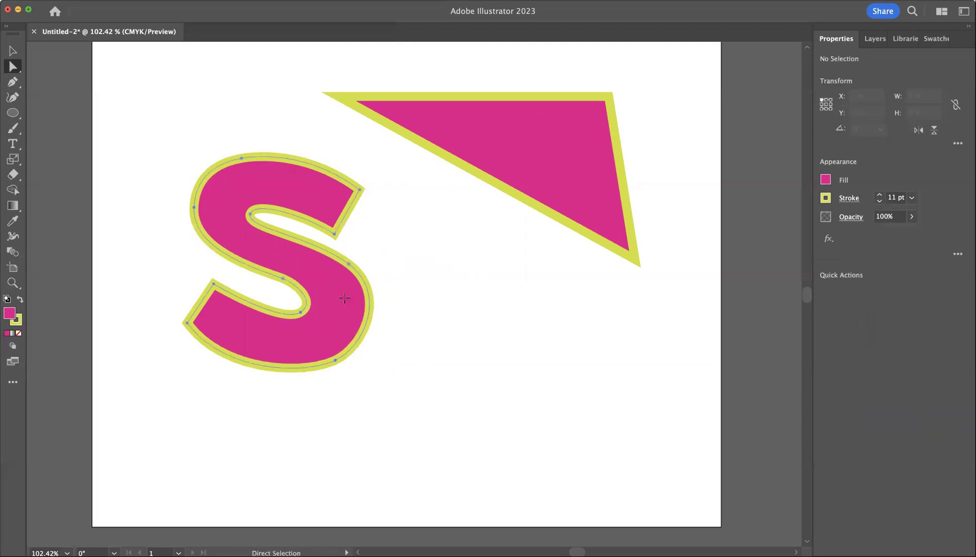
- Fill the S green and give it a pink outline
left_click(826, 179)
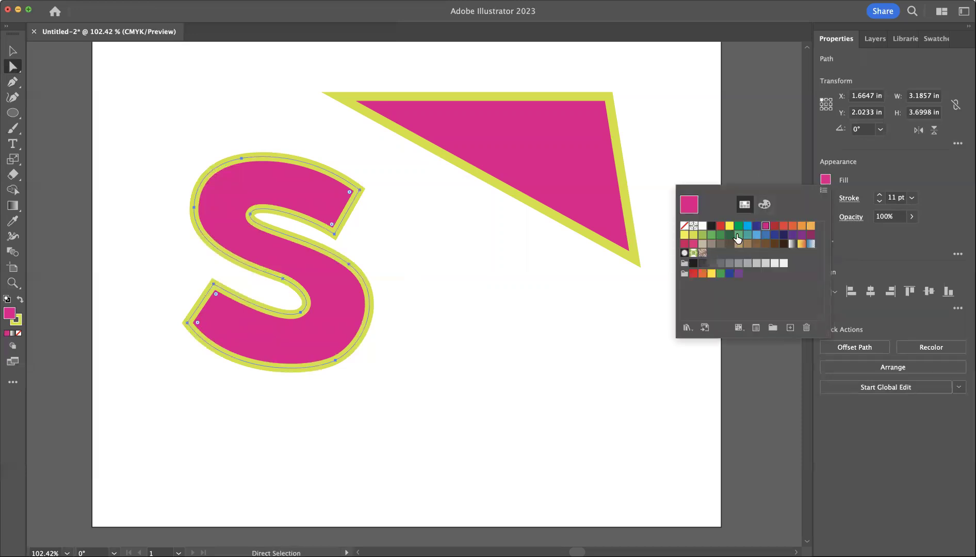
left_click(740, 236)
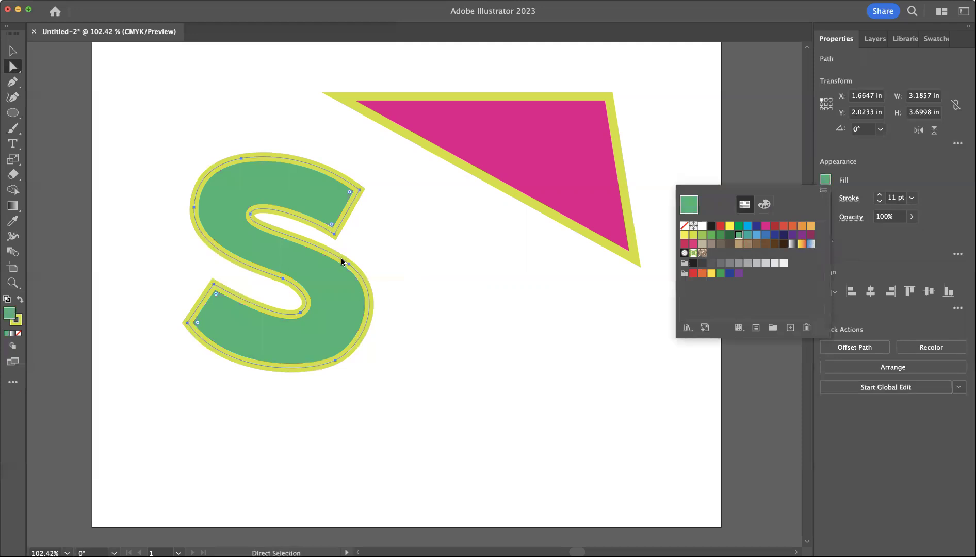
left_click(898, 177)
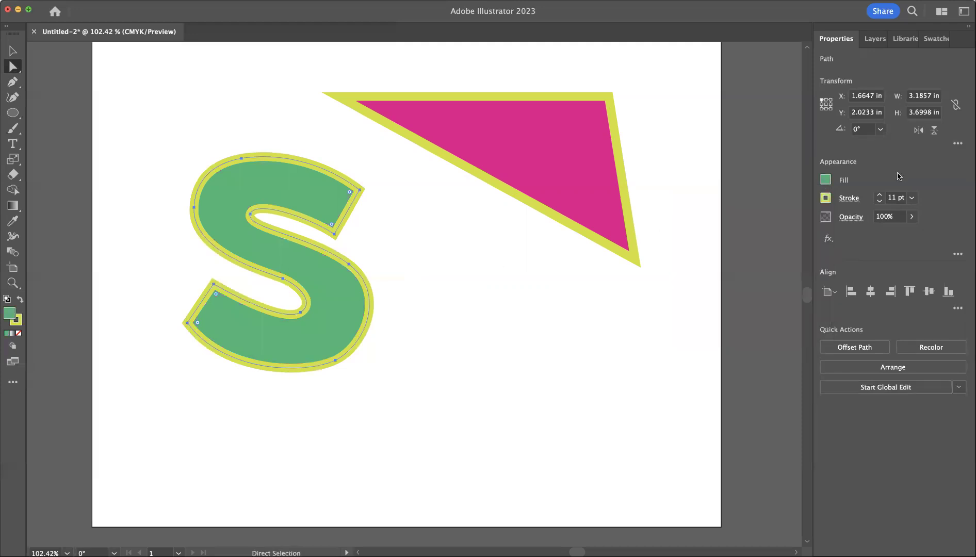
left_click(826, 198)
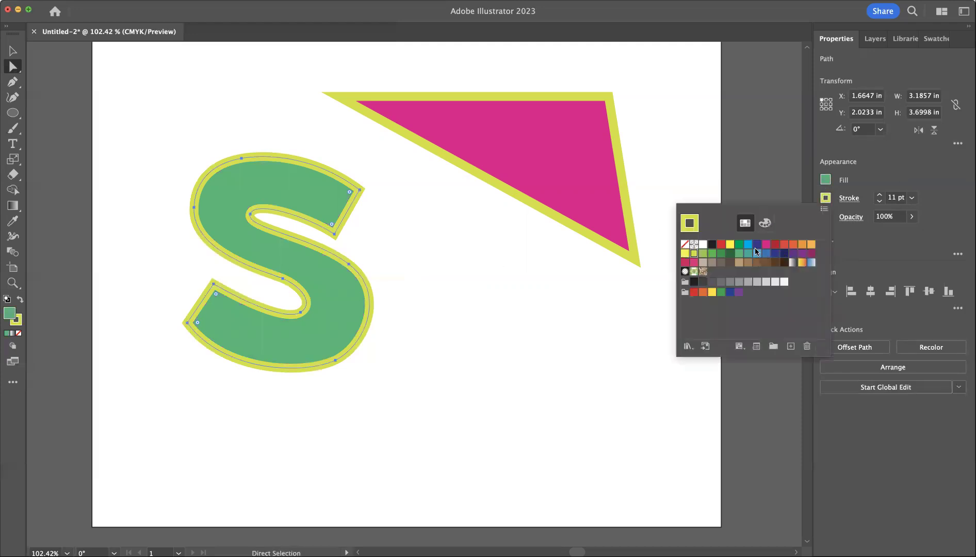
left_click(748, 245)
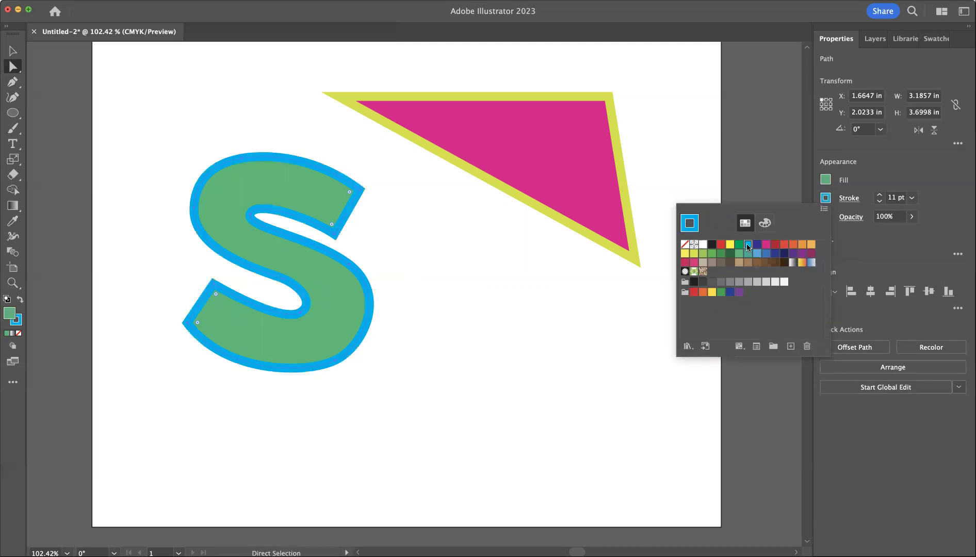
left_click(801, 246)
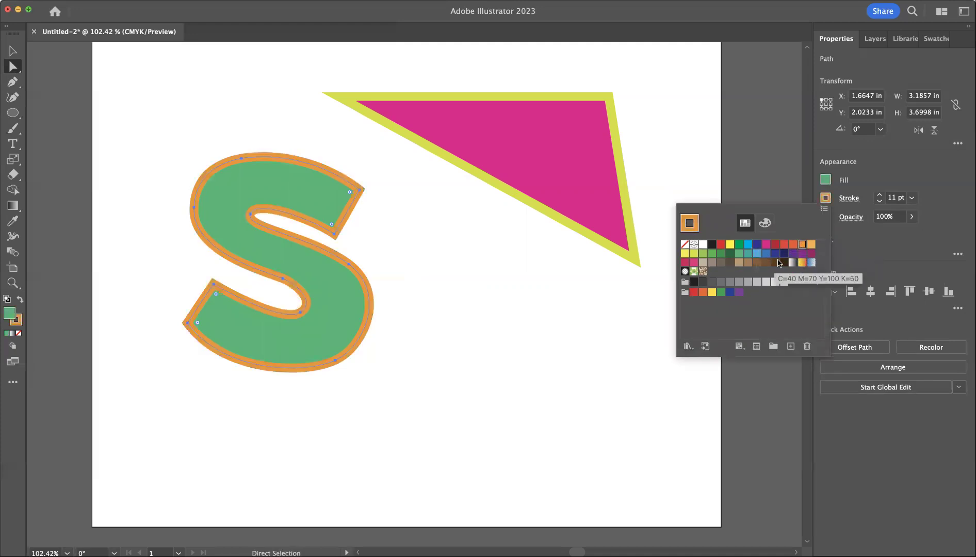
left_click(694, 264)
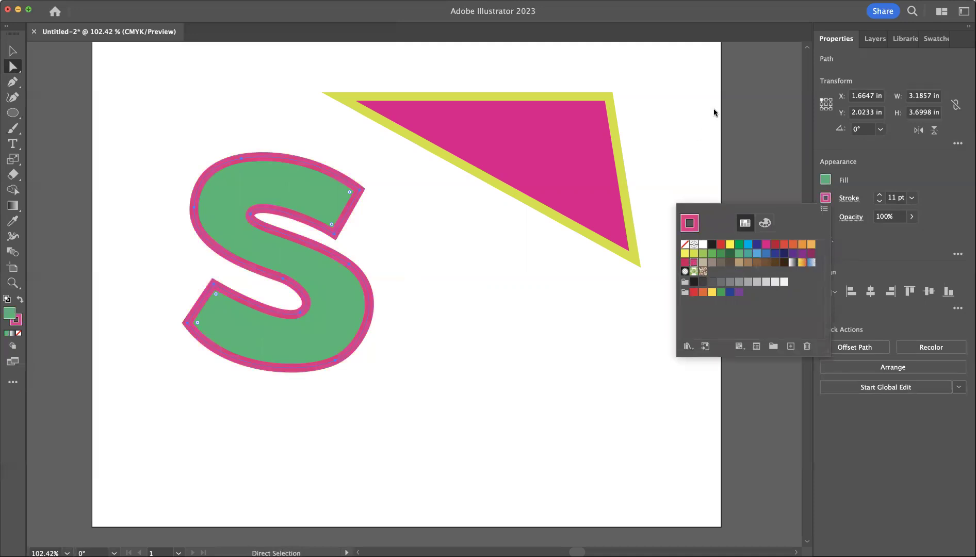
- Set the S's outline weight to 16 pt
left_click(879, 203)
left_click(879, 204)
left_click(879, 203)
left_click(880, 204)
left_click(879, 204)
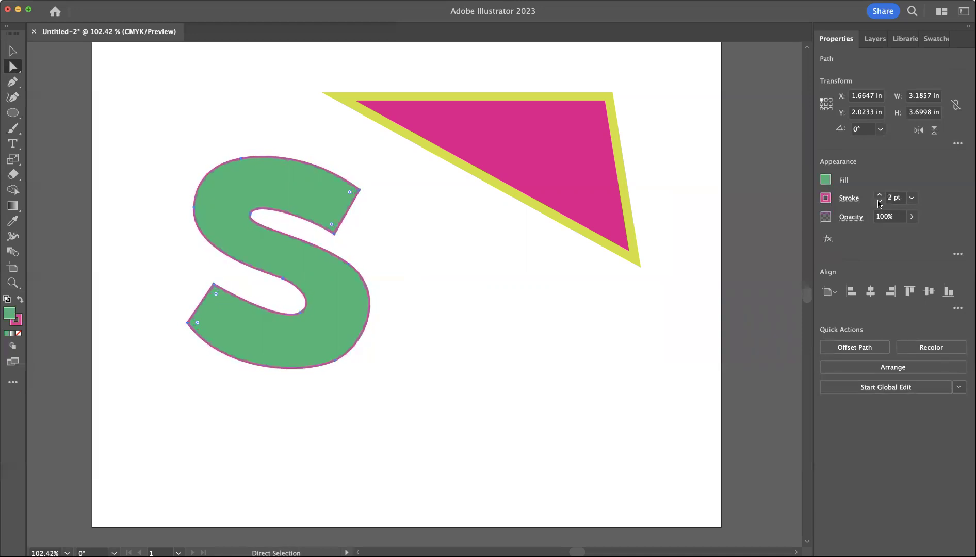
left_click(880, 196)
left_click(880, 196)
left_click(880, 195)
left_click(880, 196)
left_click(880, 195)
left_click(880, 195)
left_click(880, 195)
left_click(880, 195)
left_click(880, 195)
left_click(880, 196)
left_click(880, 195)
left_click(880, 196)
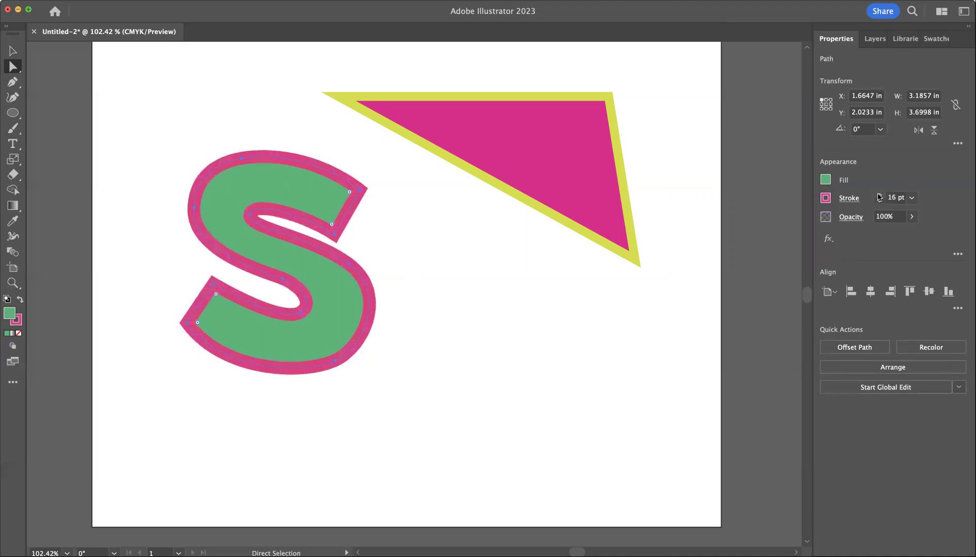
left_click(644, 202)
- Move the S further left and rotate the triangle 29.31° into a roof position
left_click_drag(586, 172, 562, 179)
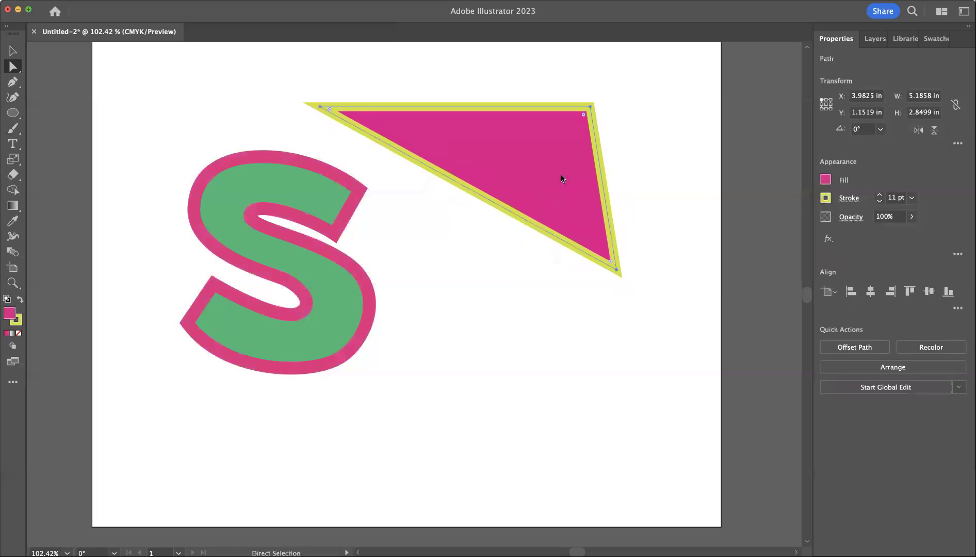
left_click_drag(289, 185, 219, 175)
left_click(500, 133)
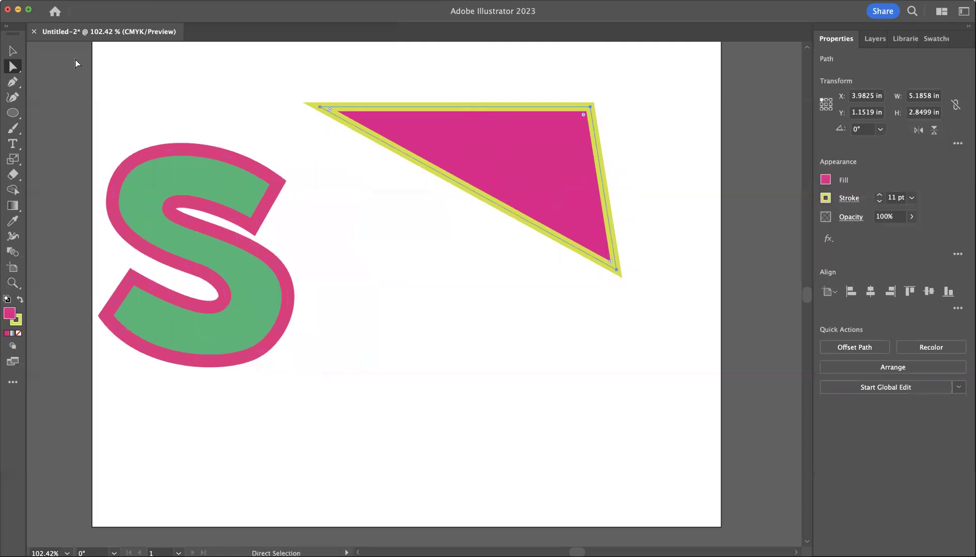
left_click(12, 51)
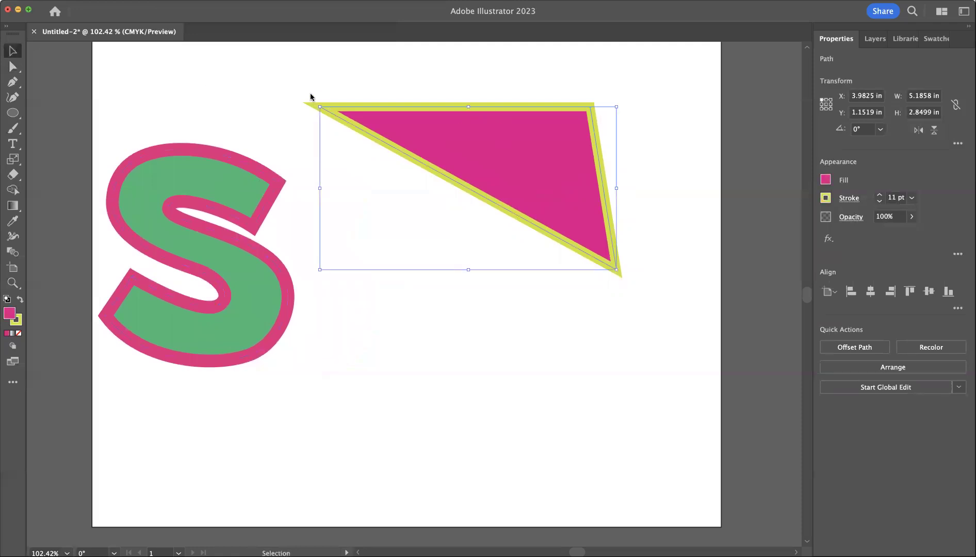
left_click(307, 99)
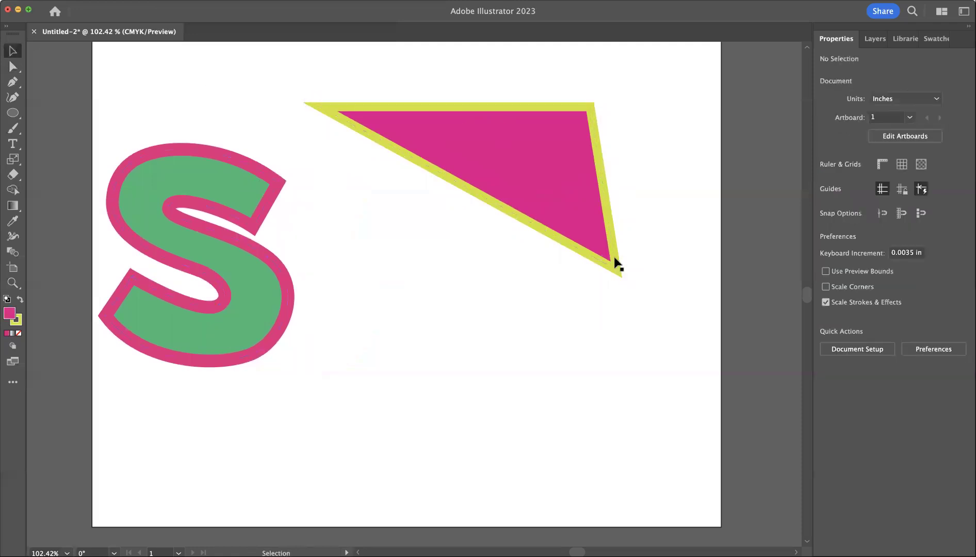
left_click(618, 266)
left_click_drag(622, 275, 649, 188)
left_click_drag(520, 139, 553, 181)
- Draw a dark blue rectangle house body under the roof, then a small door rectangle at its bottom
left_click(12, 112)
left_click(80, 112)
left_click_drag(392, 232, 623, 420)
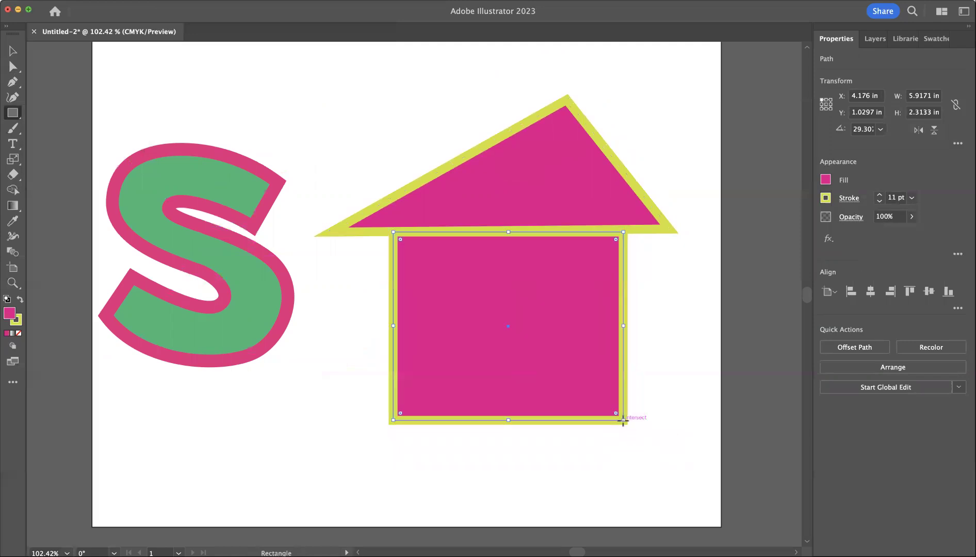
left_click(825, 180)
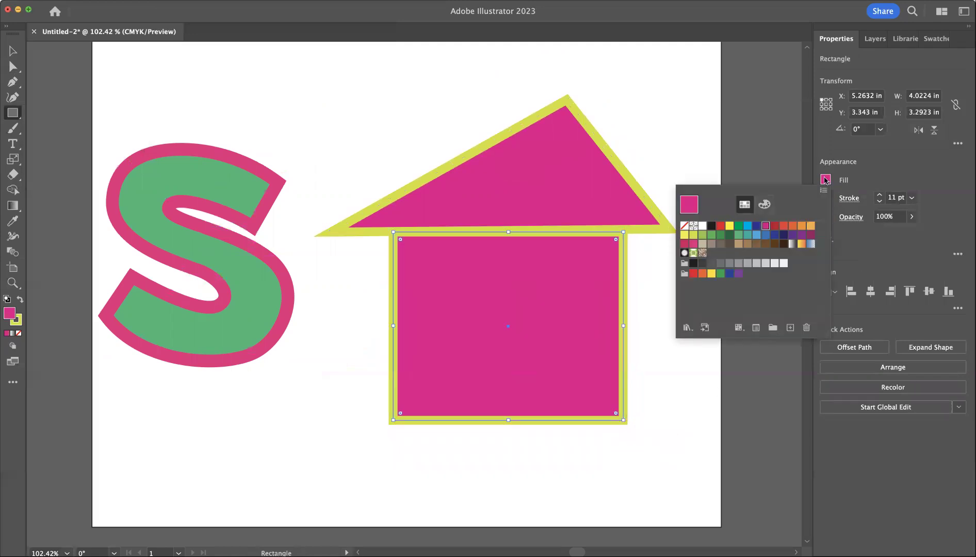
left_click(756, 235)
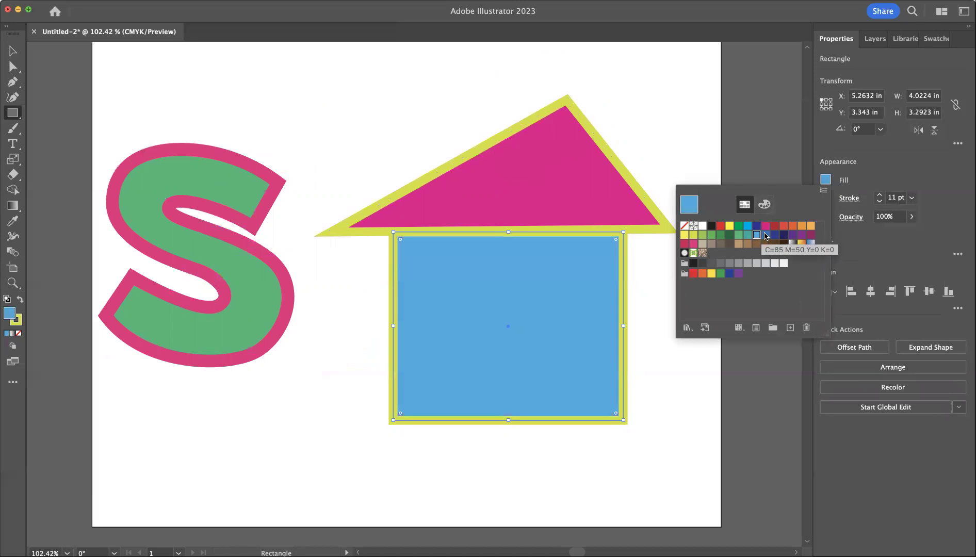
left_click(766, 236)
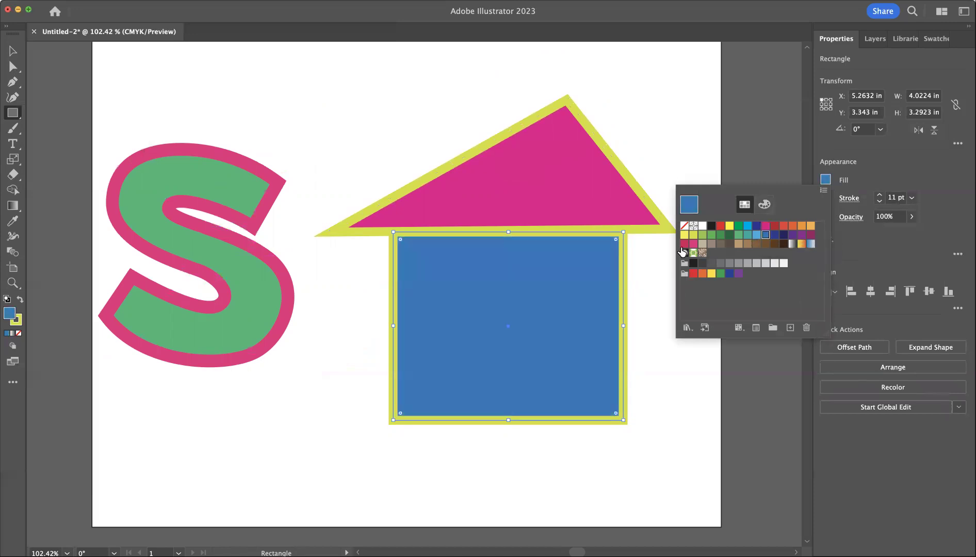
left_click(660, 122)
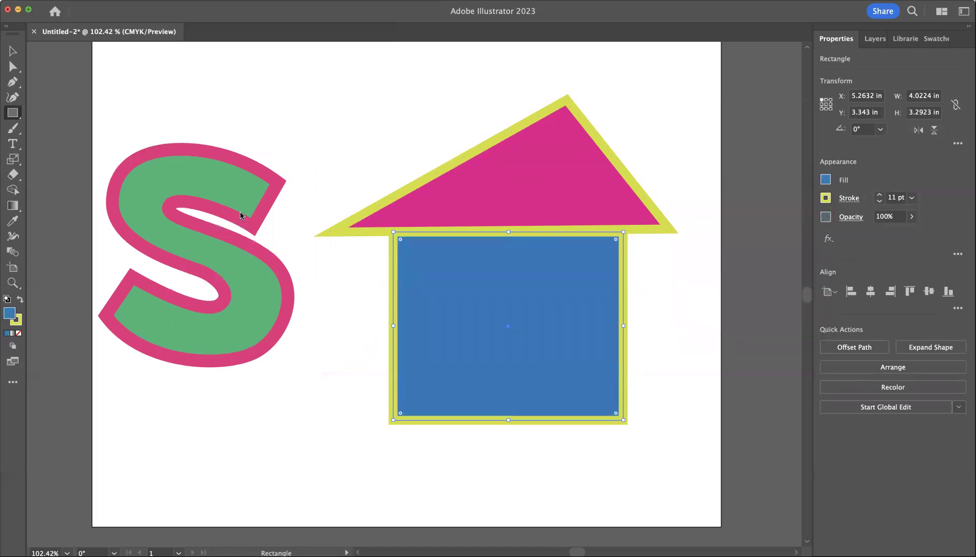
left_click_drag(467, 296, 544, 420)
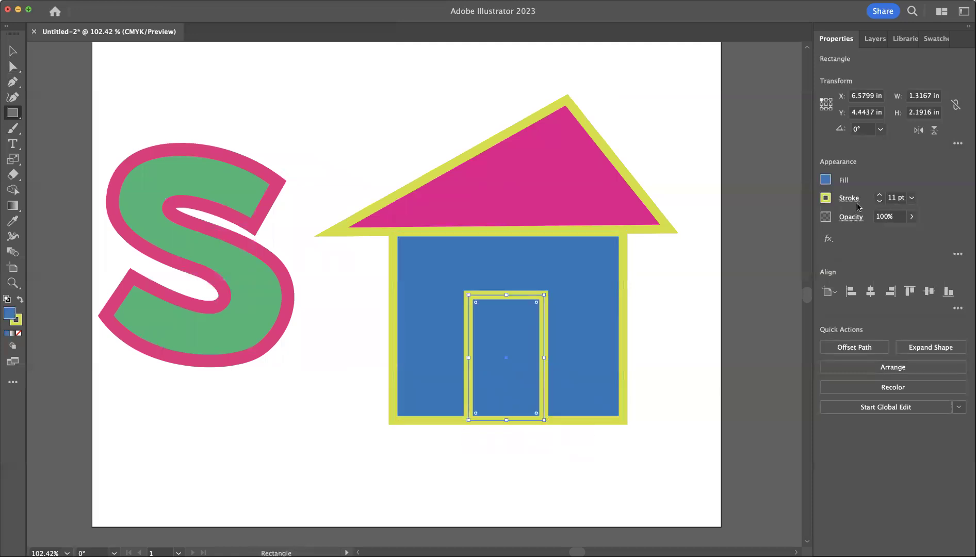
- Fill the door rectangle magenta
left_click(826, 179)
left_click(765, 226)
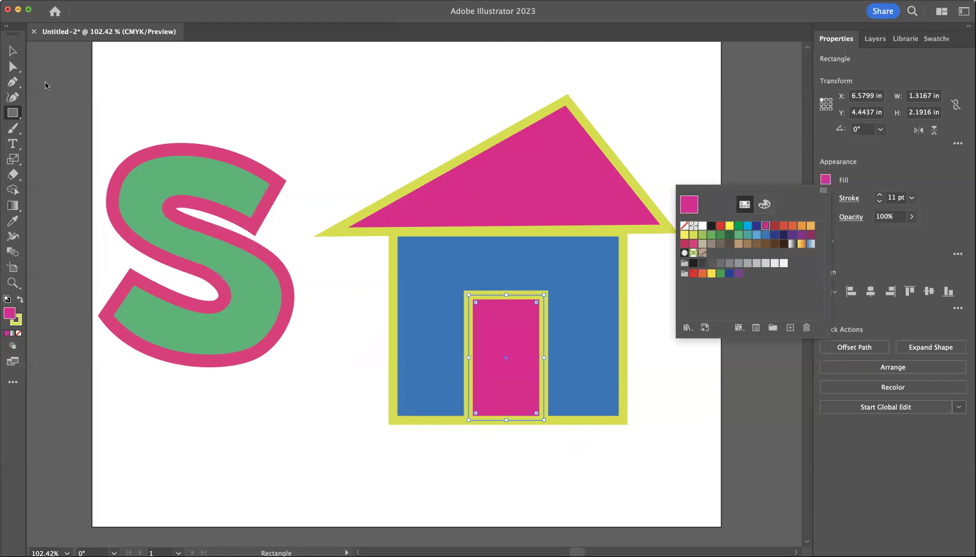
key("Escape")
- Nudge the pink roof triangle down slightly onto the house body
left_click(13, 51)
left_click(356, 129)
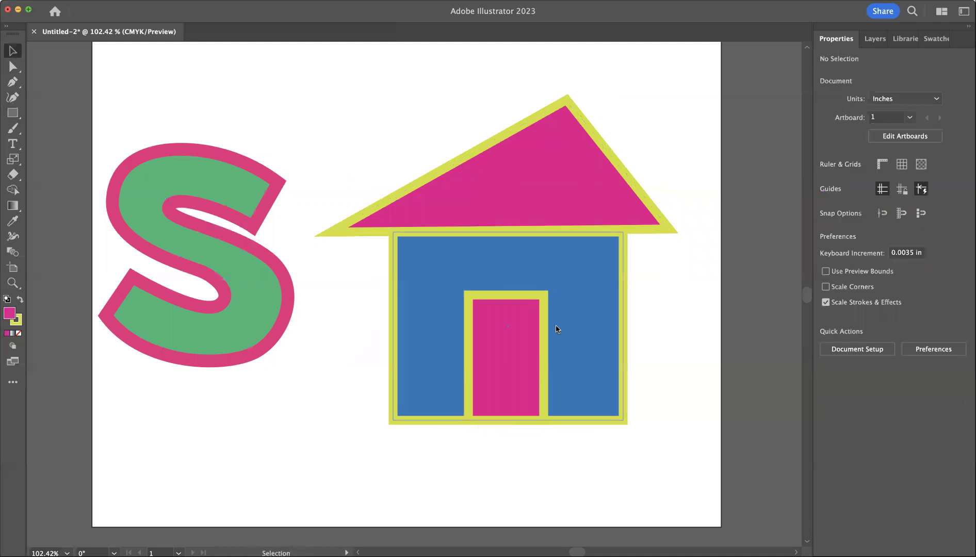
left_click_drag(548, 189, 549, 189)
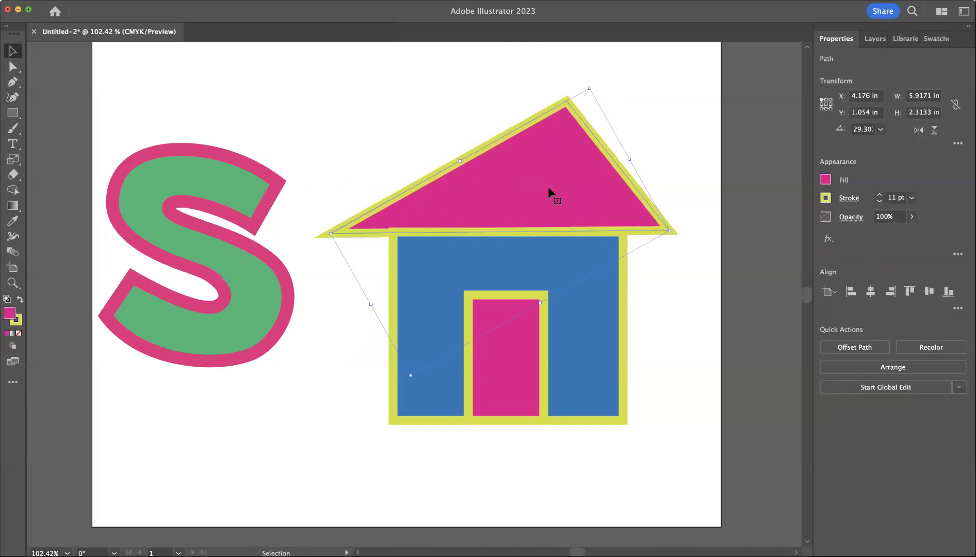
left_click(651, 124)
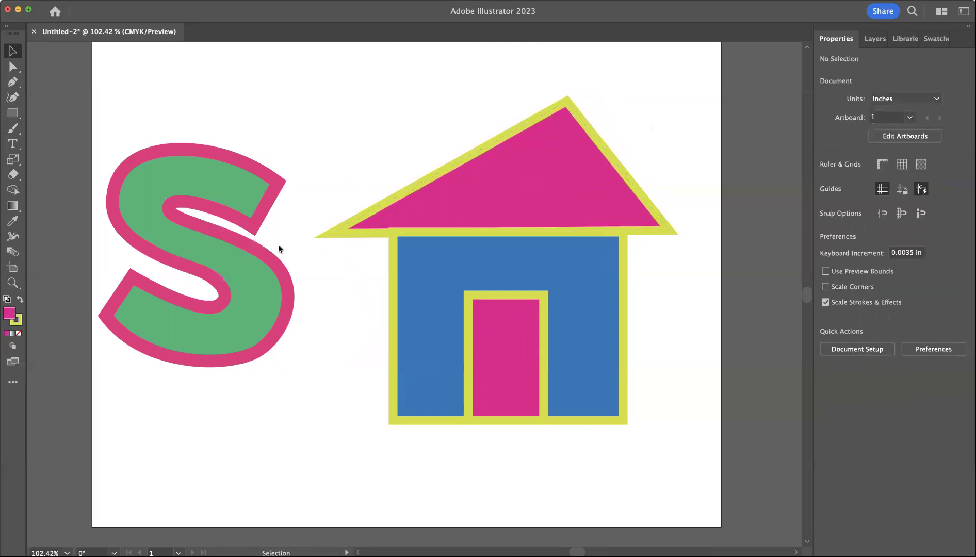